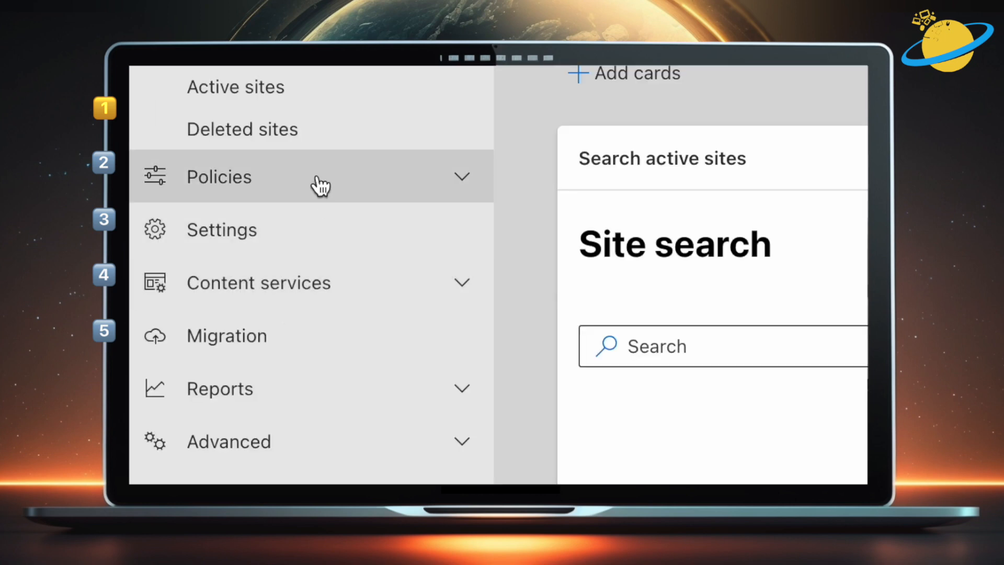
# - Open the organization-level Sharing policy and review its additional external sharing settings, including the guest access expiration period
pyautogui.click(219, 226)
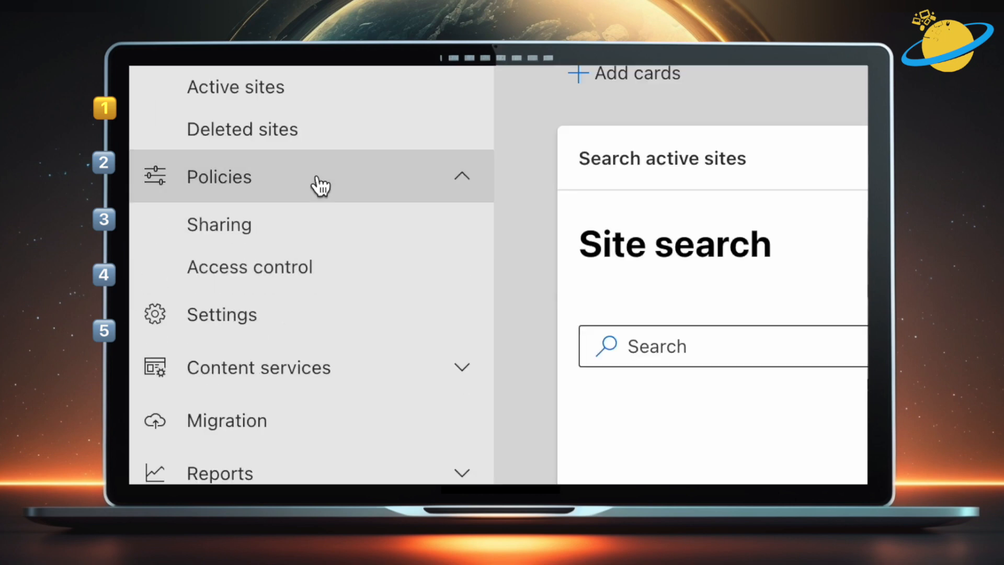
pyautogui.click(312, 234)
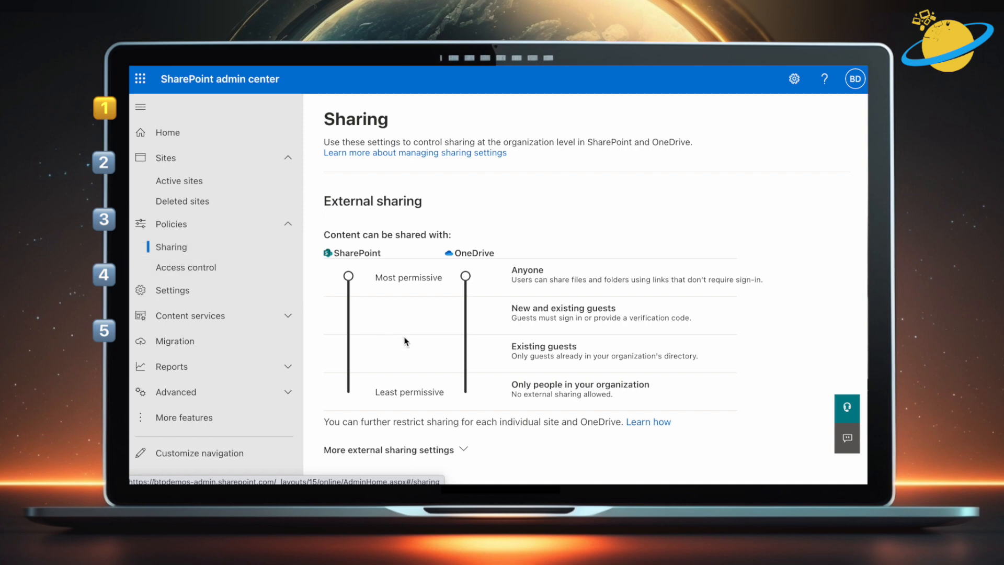
pyautogui.scroll(-2, 531, 436)
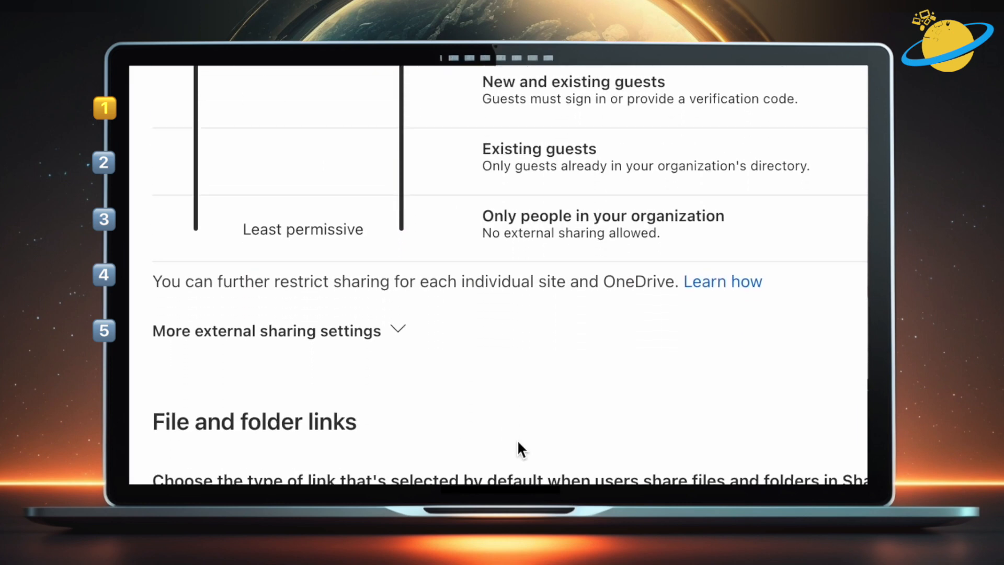
pyautogui.scroll(-3, 520, 449)
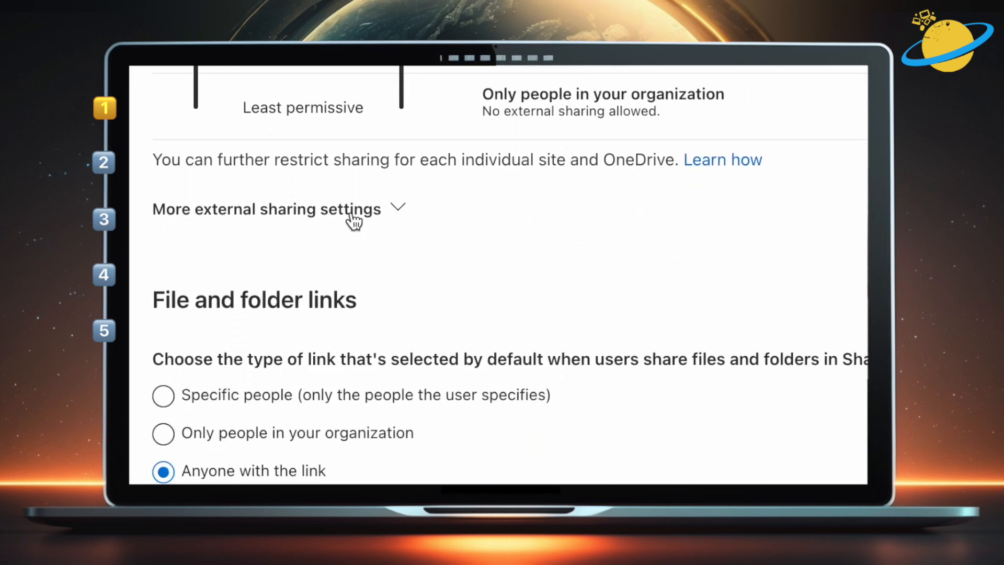
pyautogui.click(351, 215)
pyautogui.scroll(-3, 351, 217)
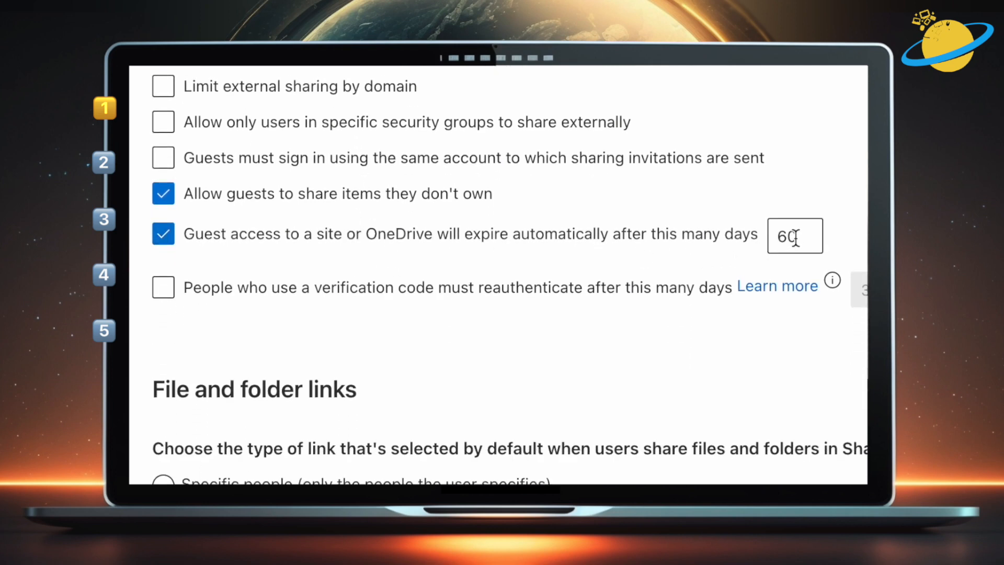
pyautogui.moveTo(797, 238); pyautogui.dragTo(779, 238)
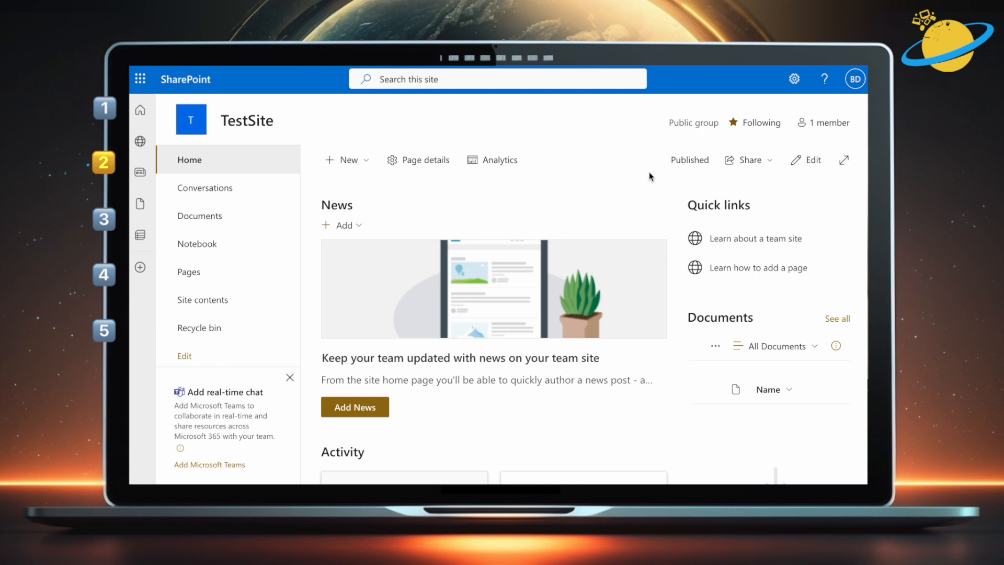
# - Open the advanced permissions settings of TestSite through its site permissions
pyautogui.click(737, 89)
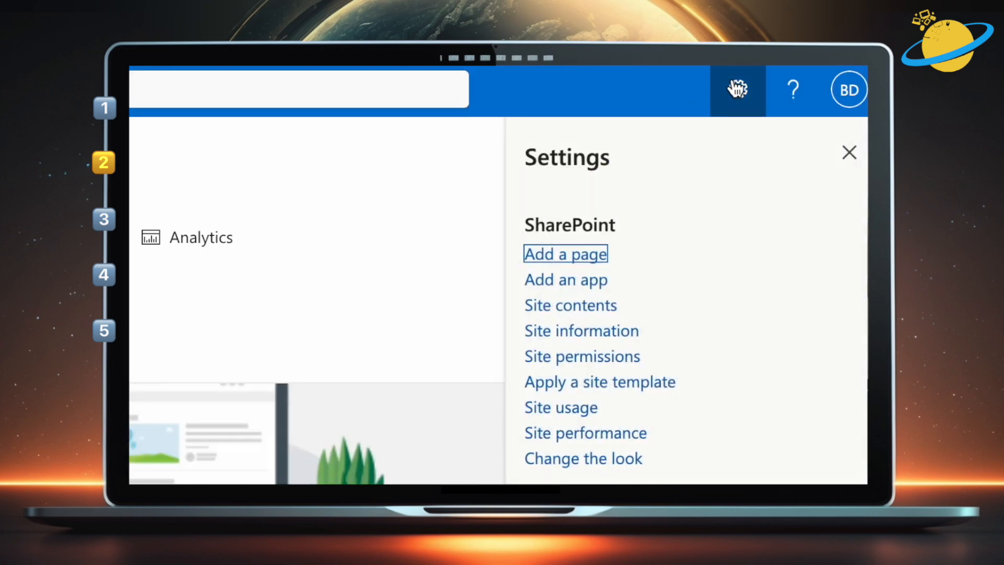
pyautogui.click(616, 359)
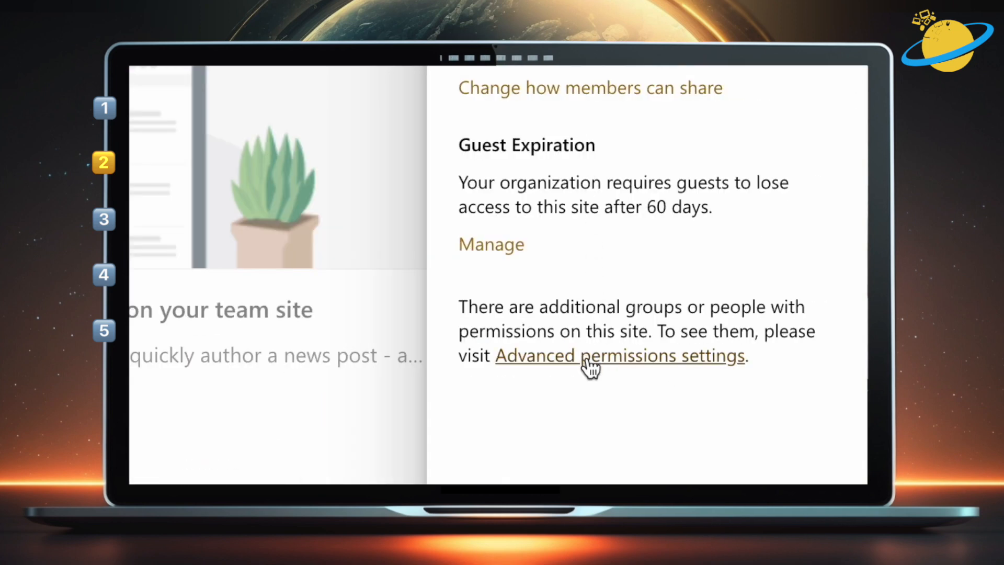
pyautogui.click(589, 360)
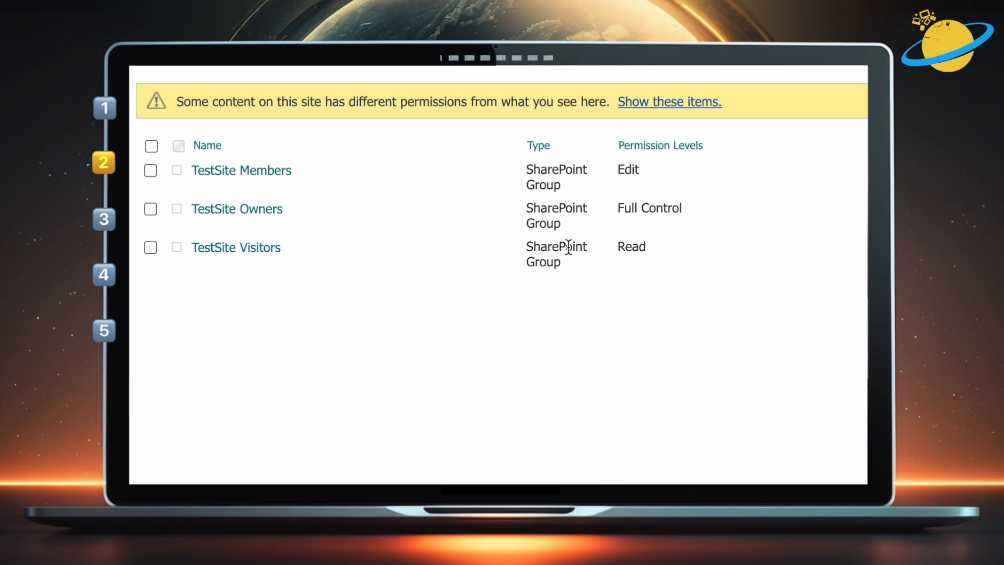
# - Review the TestSite Members group's settings and open the actions available for its Everyone except external users entry
pyautogui.click(283, 175)
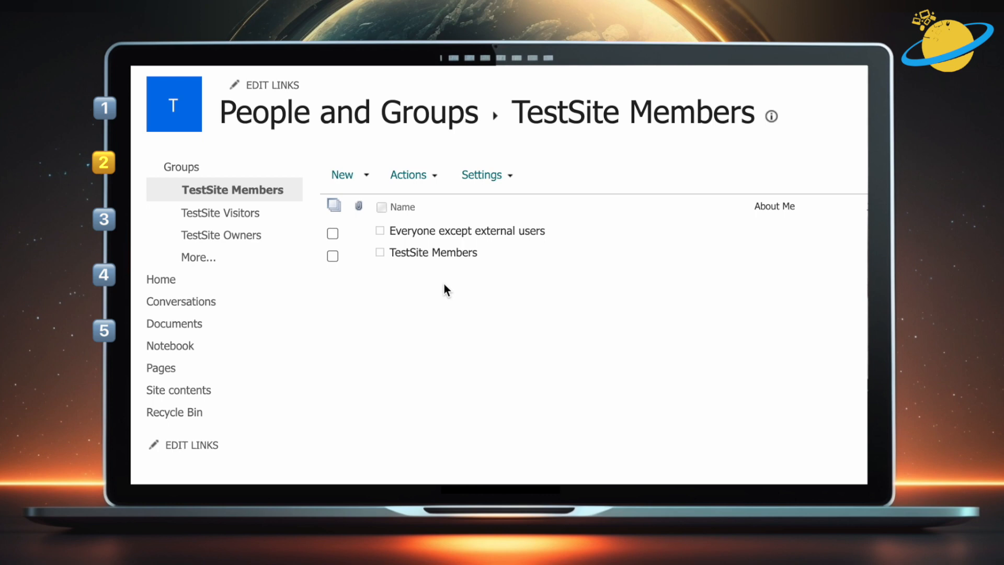
pyautogui.click(489, 177)
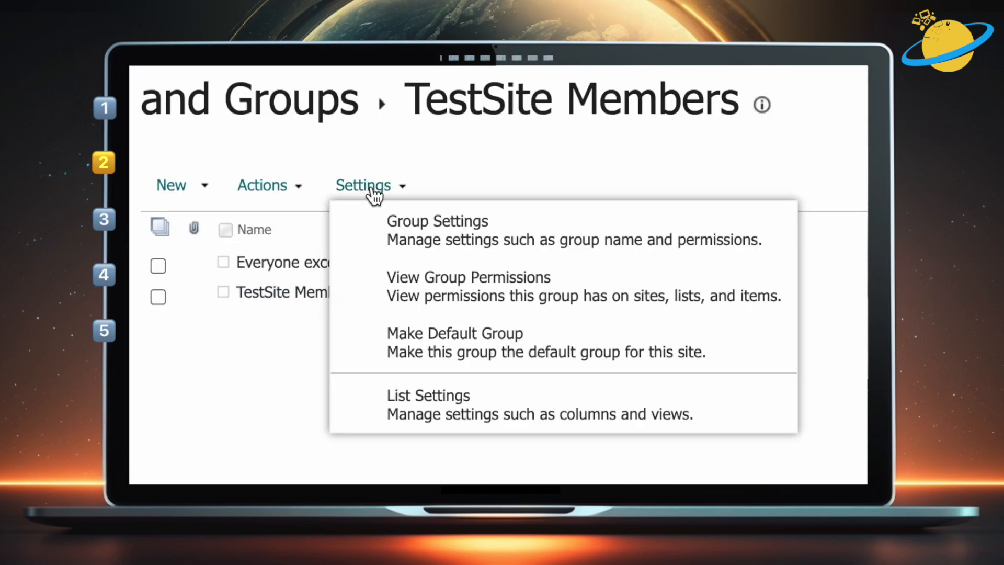
pyautogui.click(376, 222)
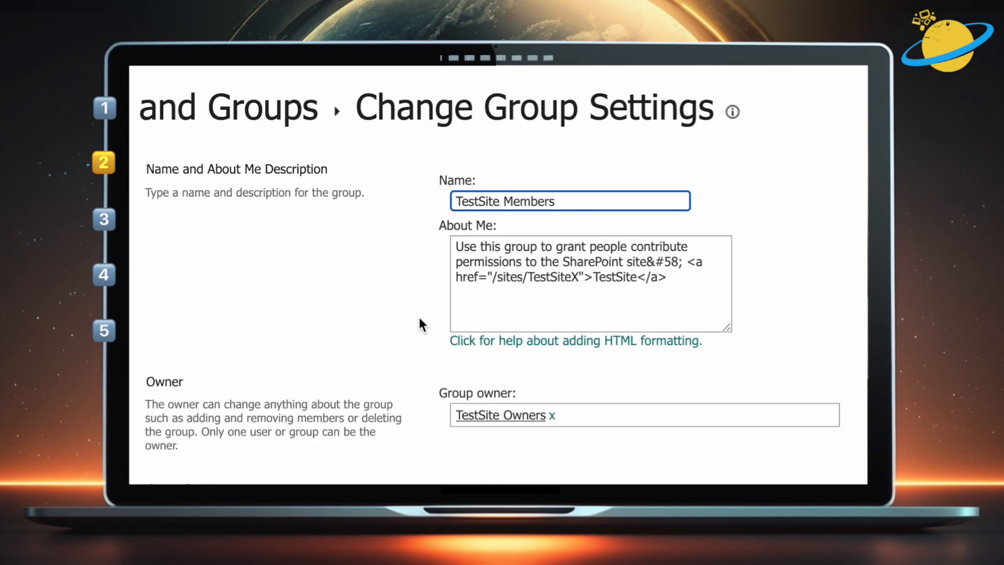
pyautogui.scroll(-3, 422, 323)
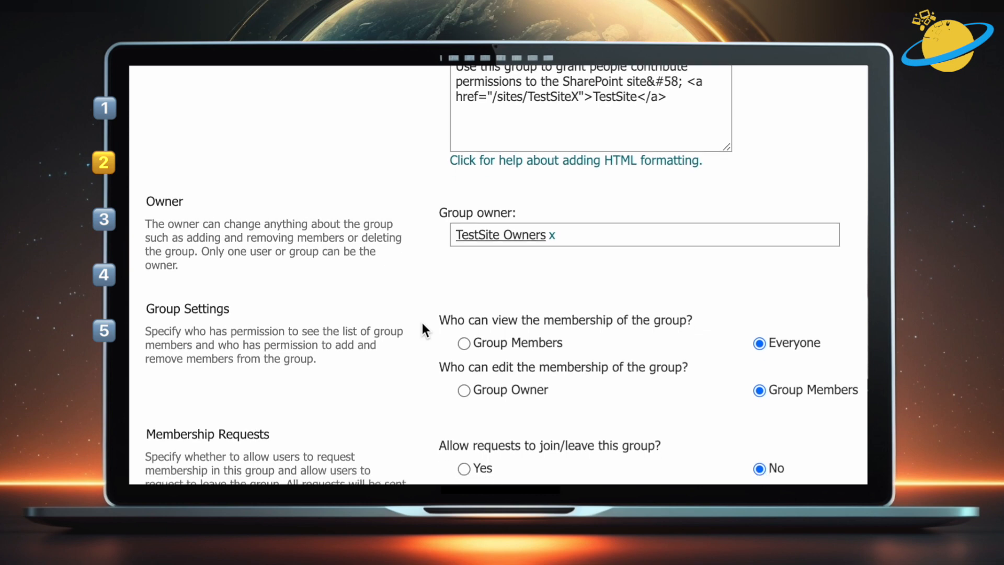
pyautogui.scroll(-3, 423, 327)
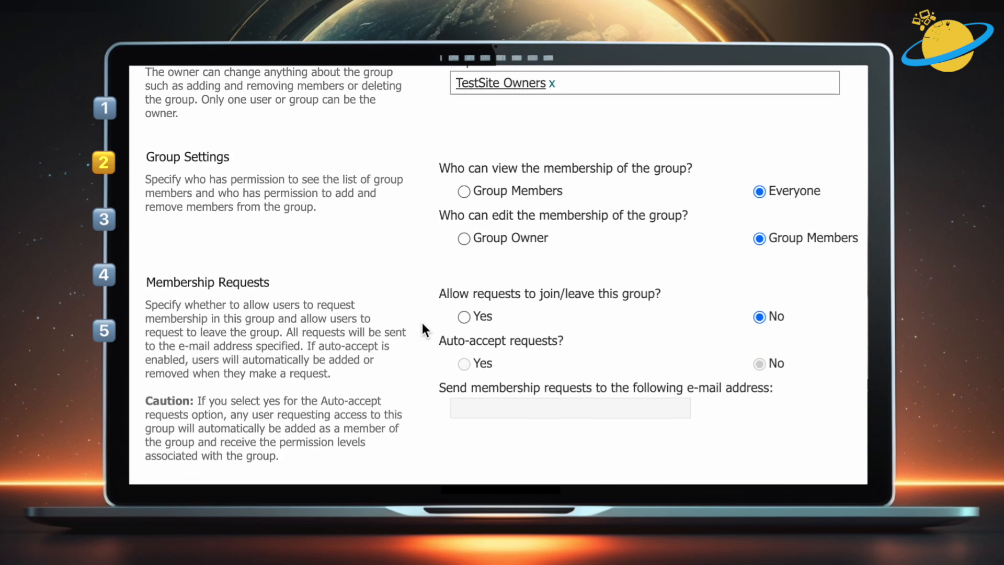
pyautogui.scroll(4, 422, 322)
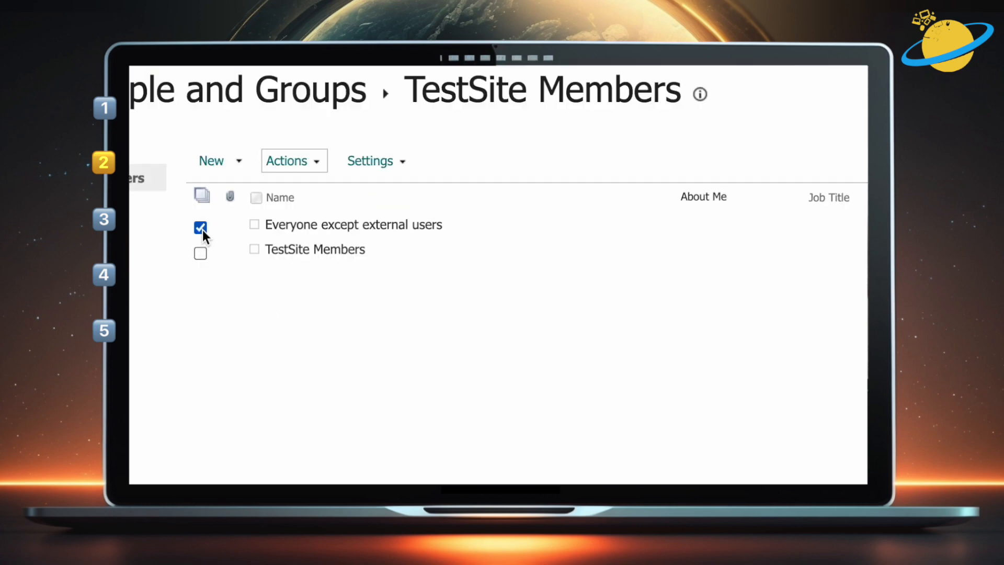
pyautogui.click(306, 167)
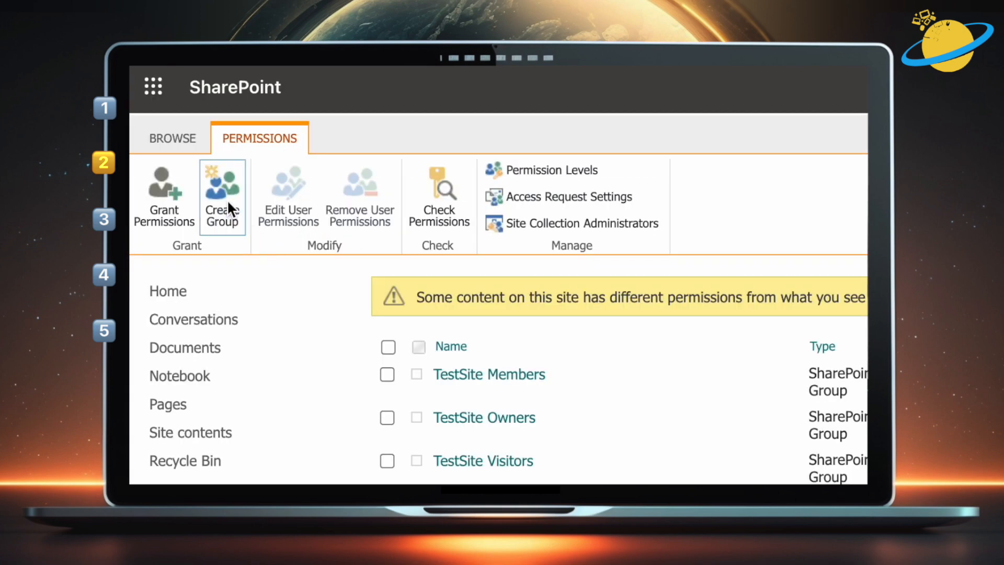
# - Start a new SharePoint permission group for TestSite and name it Designers
pyautogui.click(228, 202)
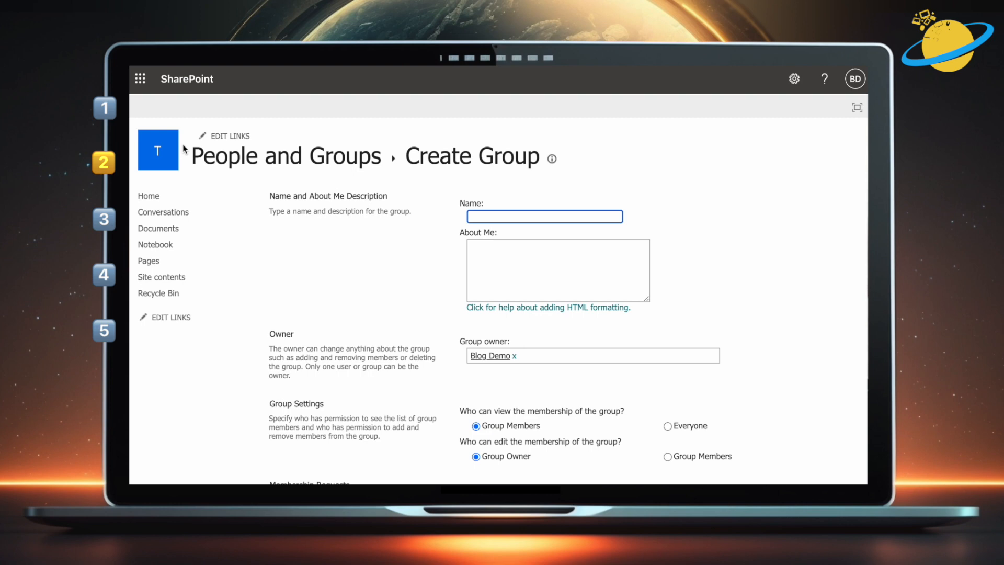
pyautogui.write('Designer')
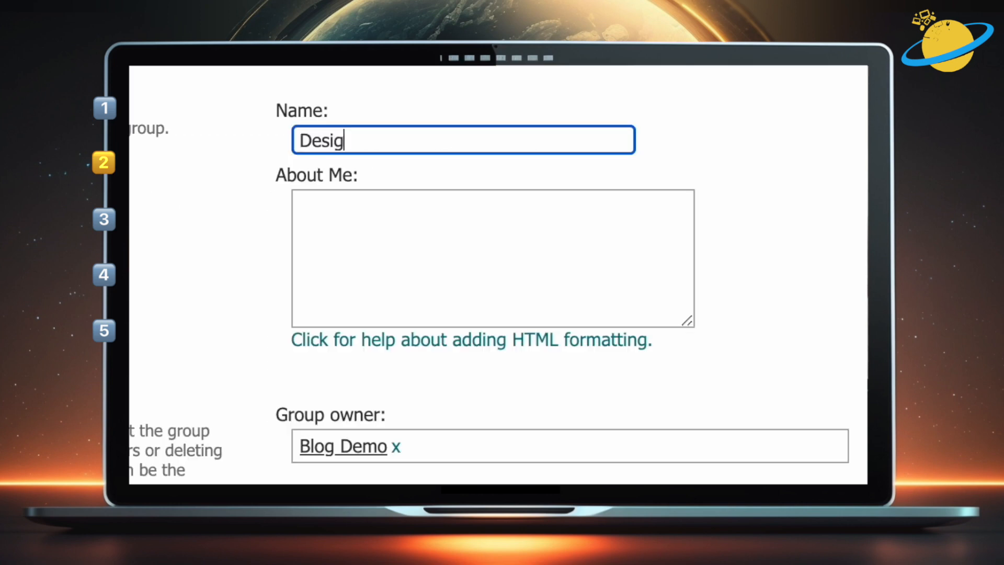
pyautogui.write('s')
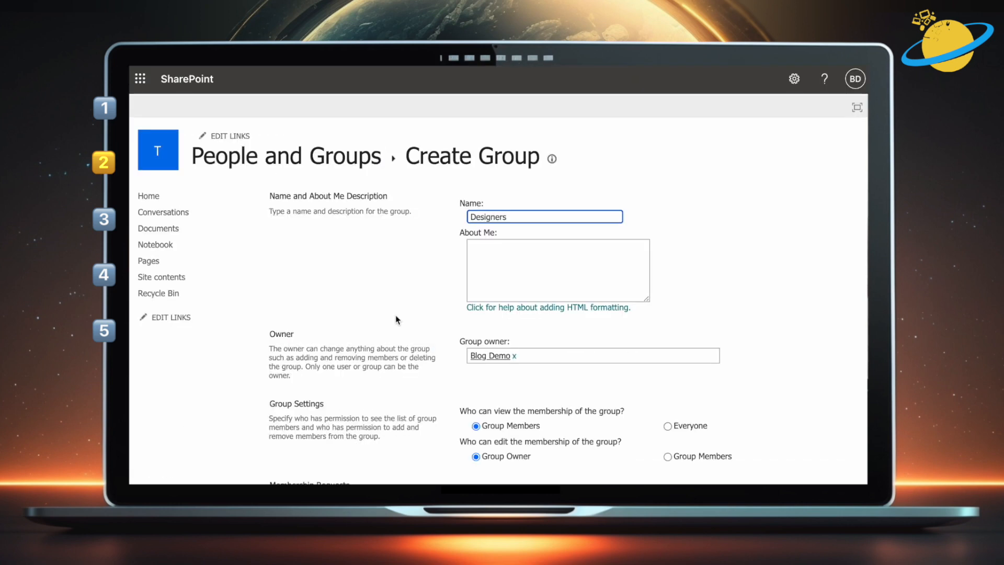
# - Try allowing requests to join or leave the group with auto-accept enabled, and set join/leave requests back to No
pyautogui.scroll(-2, 475, 394)
pyautogui.scroll(-3, 475, 394)
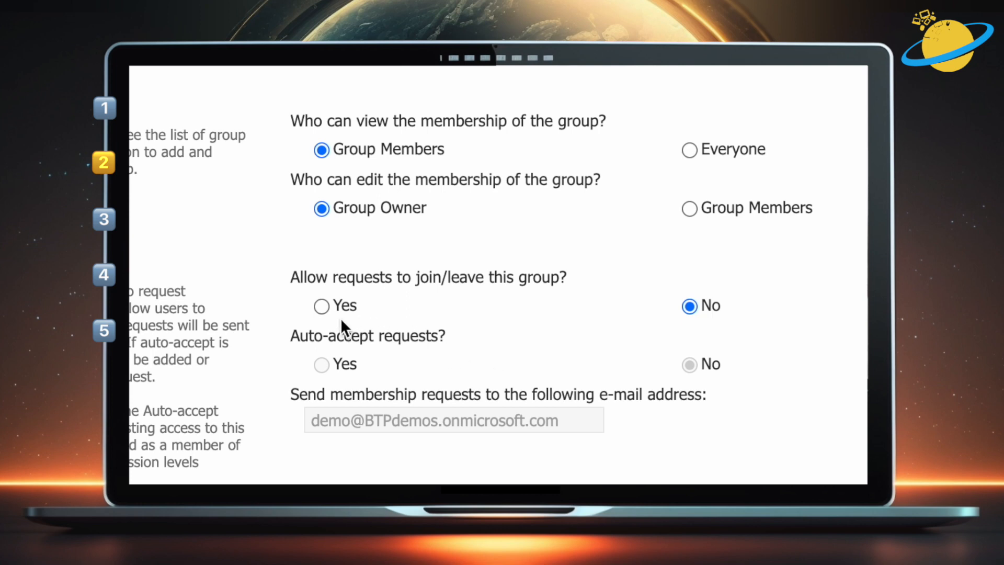
pyautogui.click(323, 306)
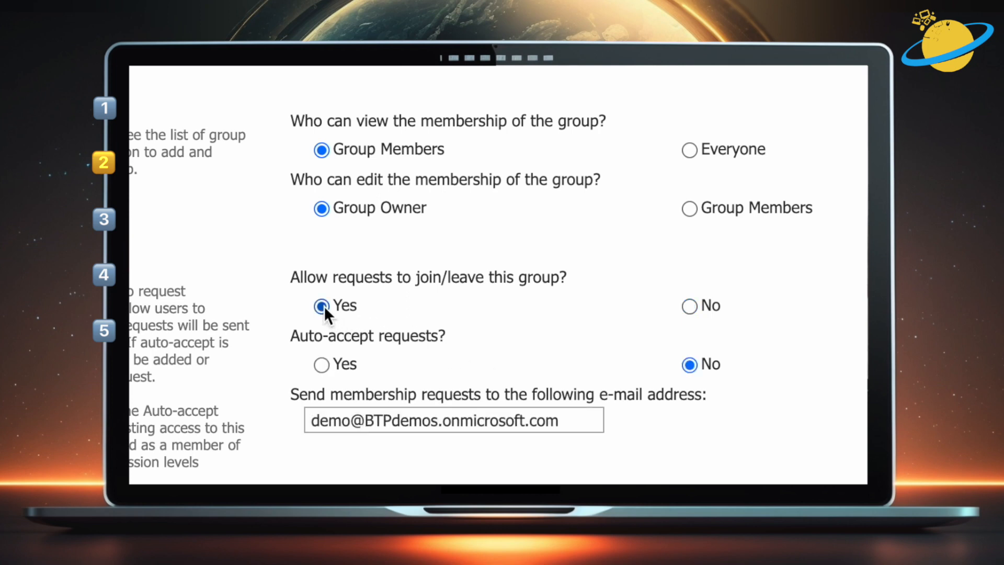
pyautogui.click(324, 365)
pyautogui.click(689, 307)
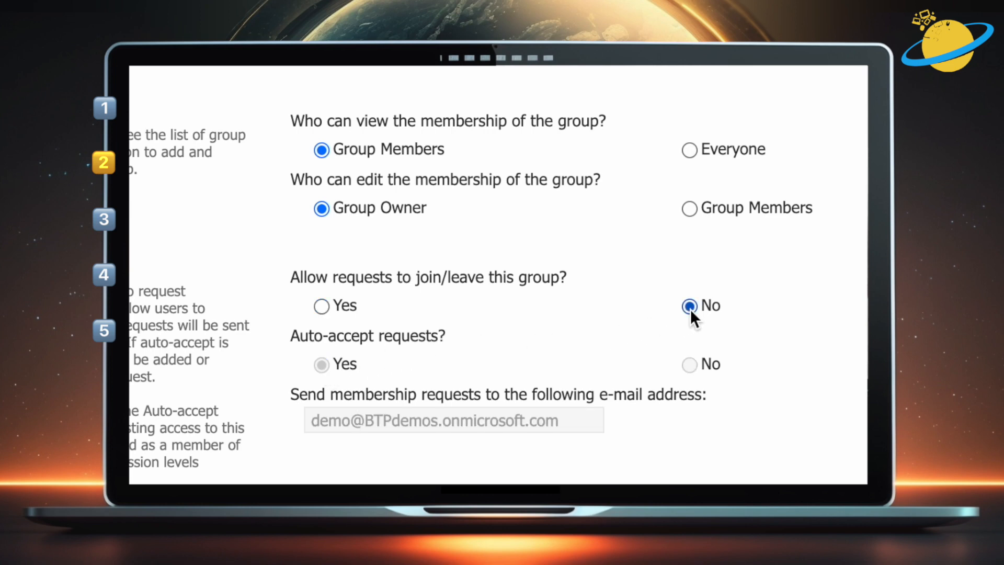
# - Give the Designers group the Design permission level on the site and create the group
pyautogui.scroll(-5, 594, 350)
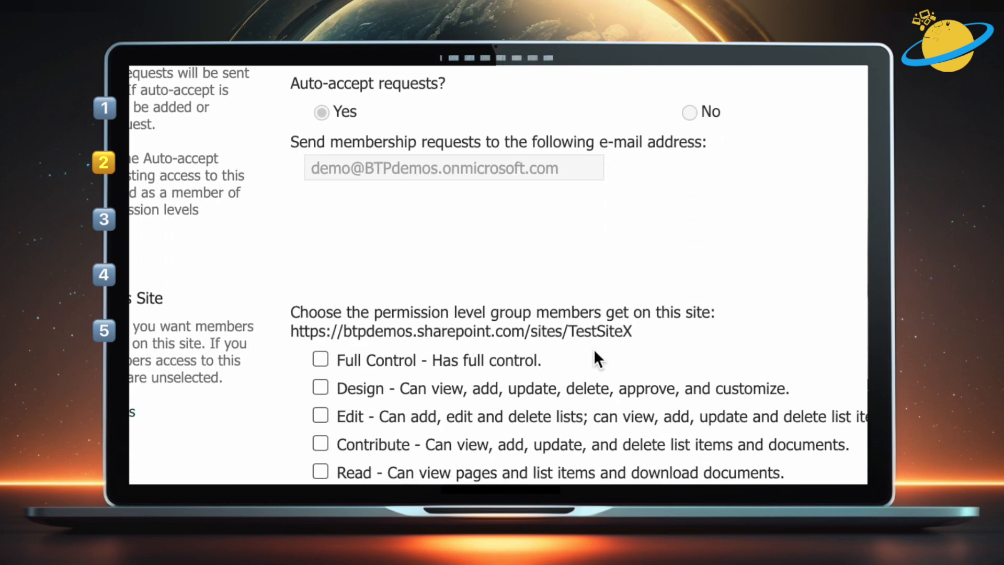
pyautogui.scroll(-1, 594, 349)
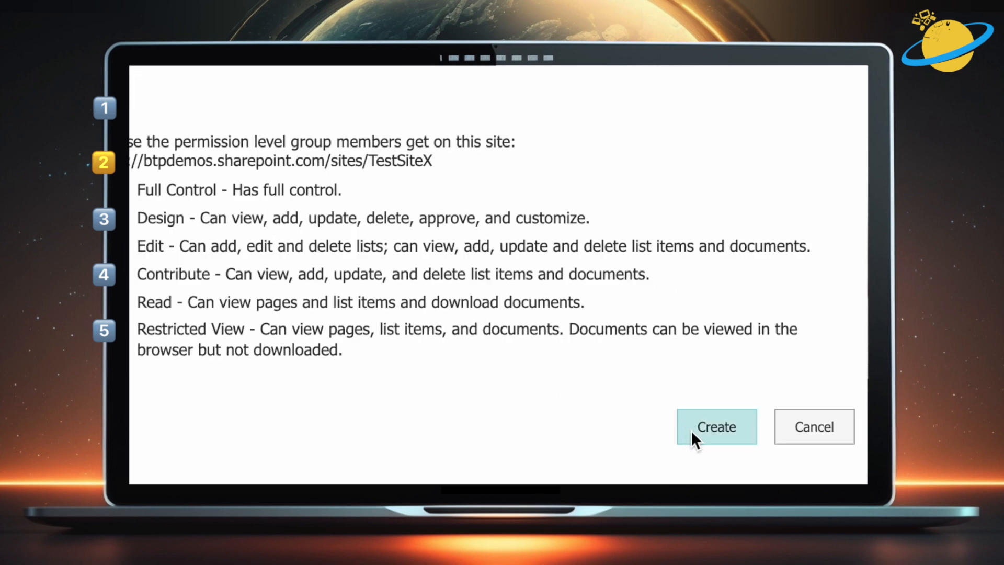
pyautogui.click(692, 429)
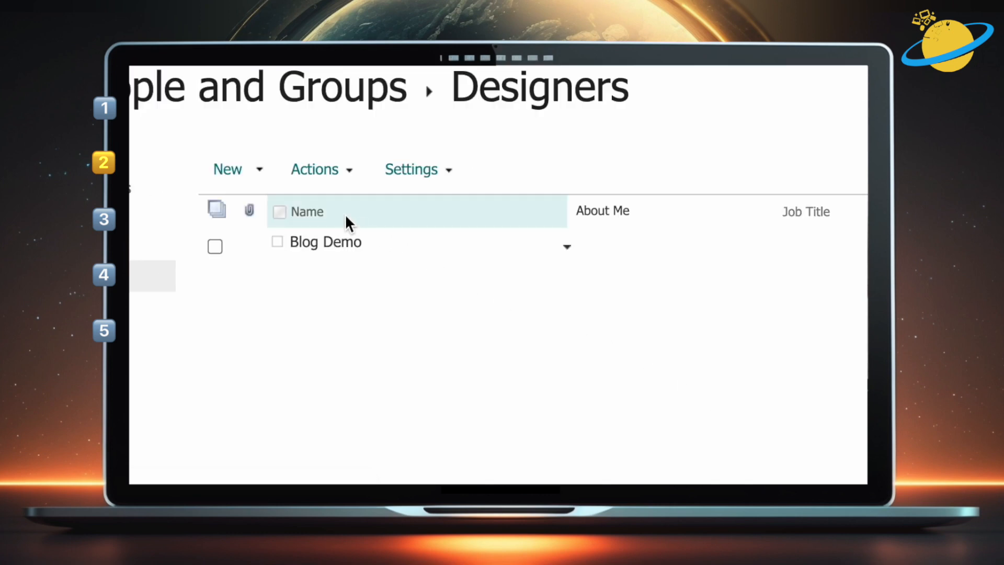
# - Add a user to the Designers group by sharing TestSite with them, with the email invitation turned off
pyautogui.click(261, 174)
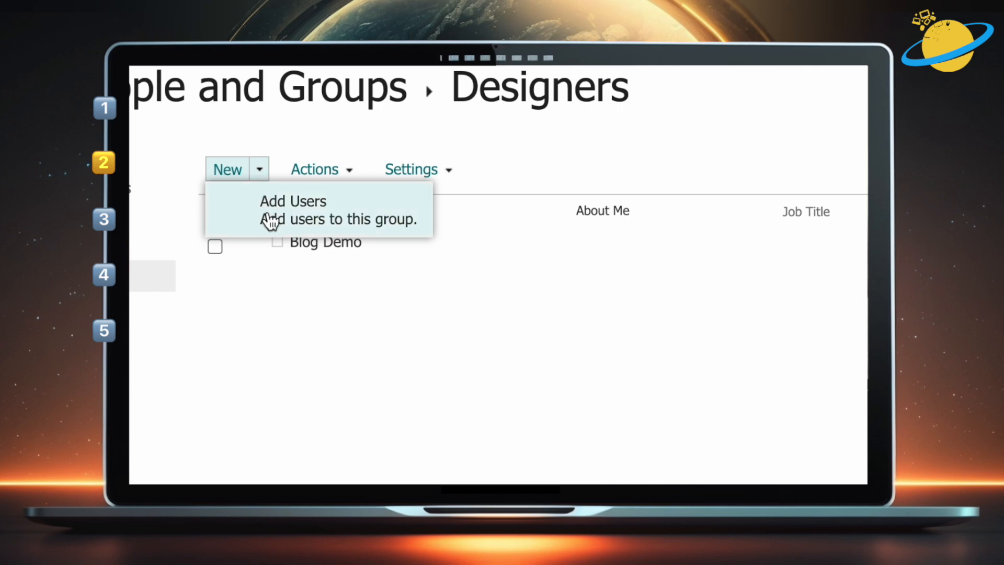
pyautogui.click(270, 221)
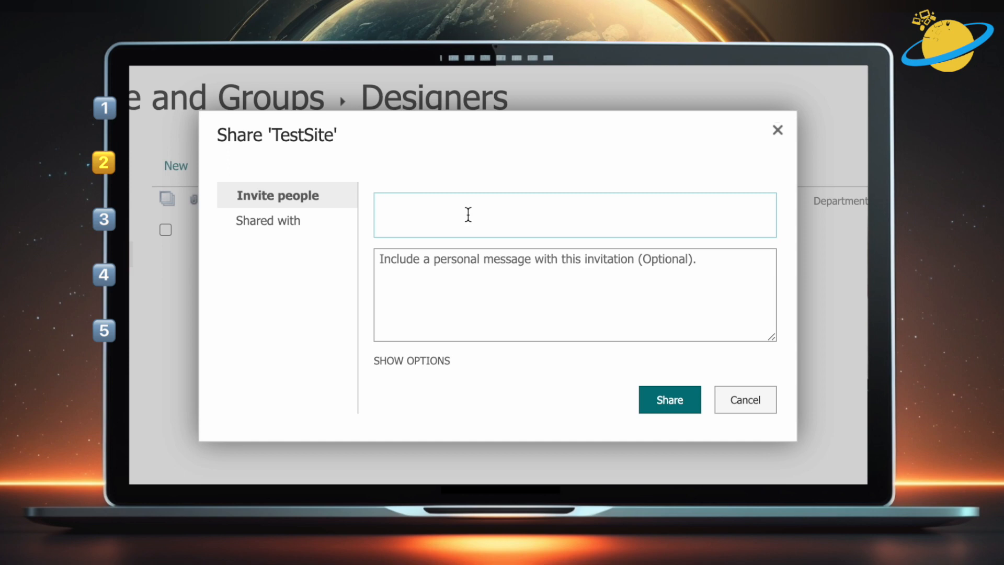
pyautogui.write('Jack')
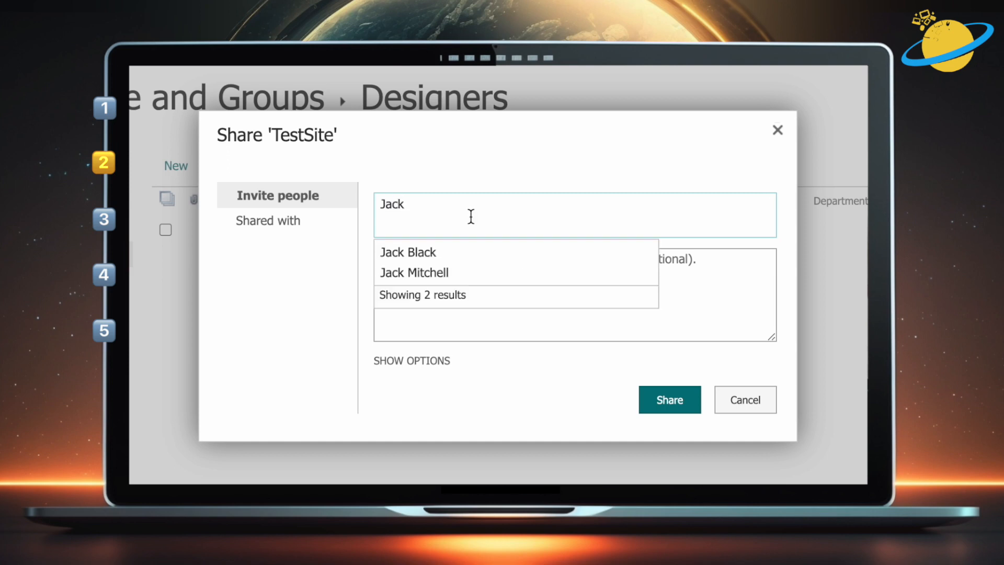
pyautogui.click(468, 273)
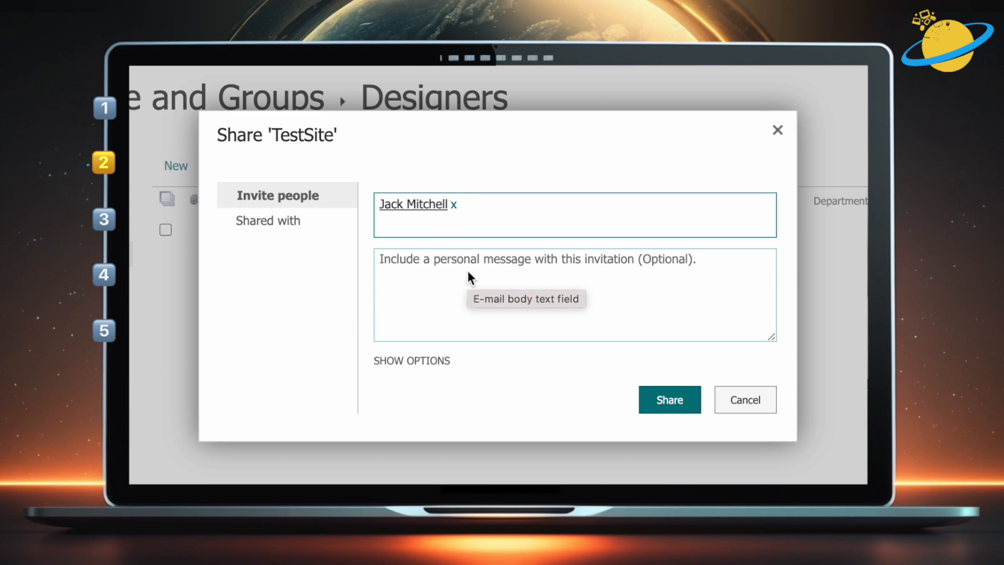
pyautogui.click(434, 361)
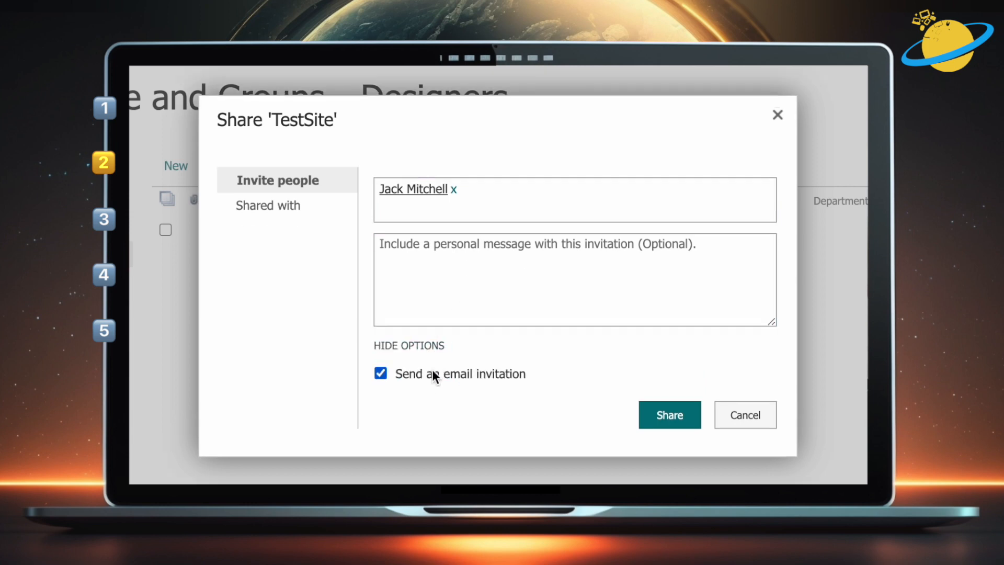
pyautogui.click(380, 373)
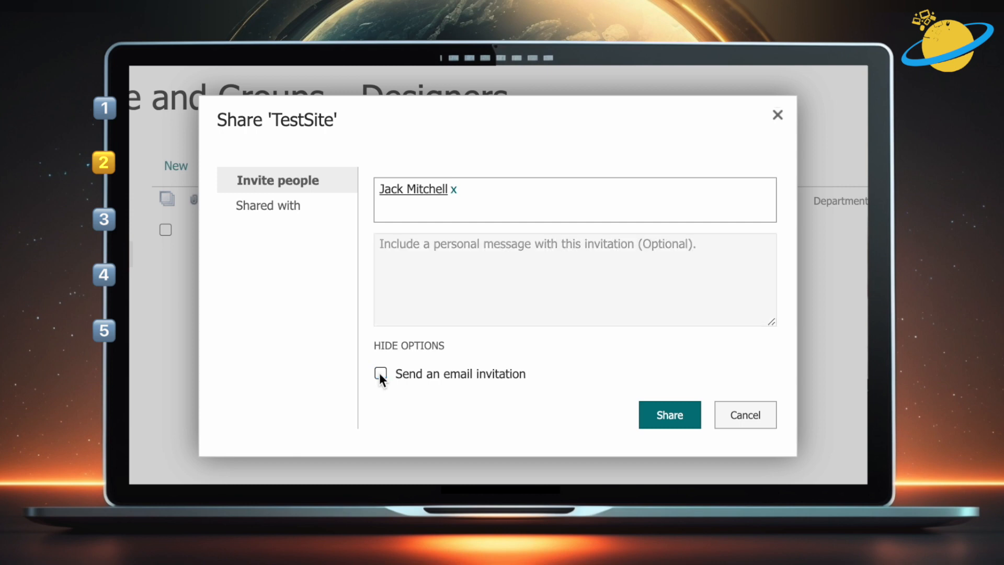
pyautogui.click(675, 414)
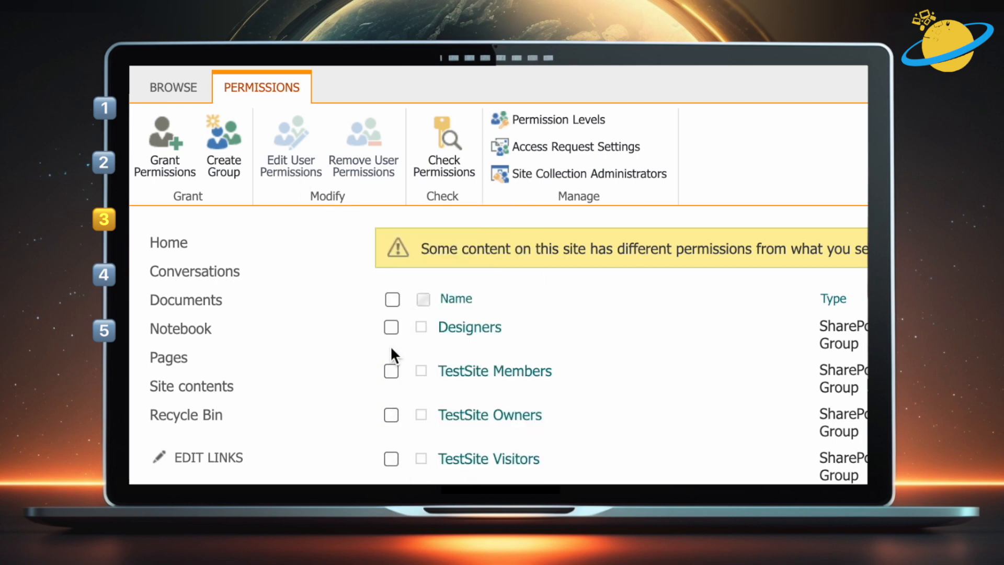
# - Open the Designers group's permissions for editing, review the available permission levels, and cancel
pyautogui.click(390, 329)
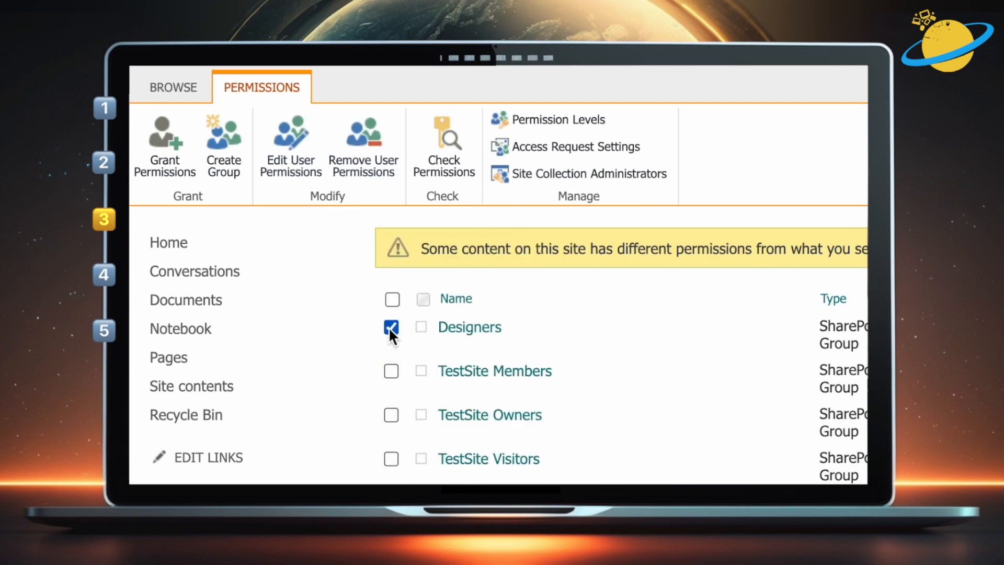
pyautogui.click(294, 160)
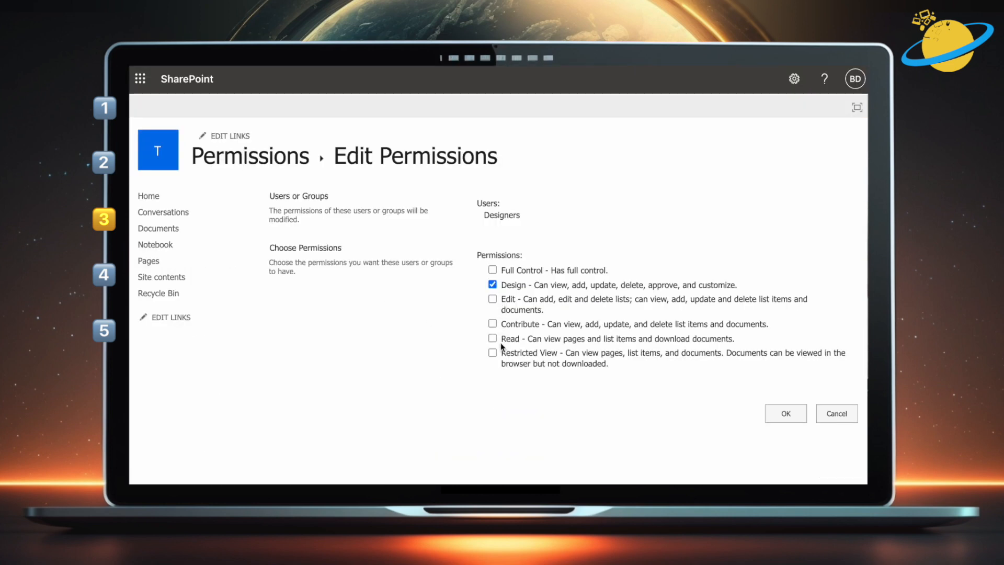
pyautogui.click(833, 420)
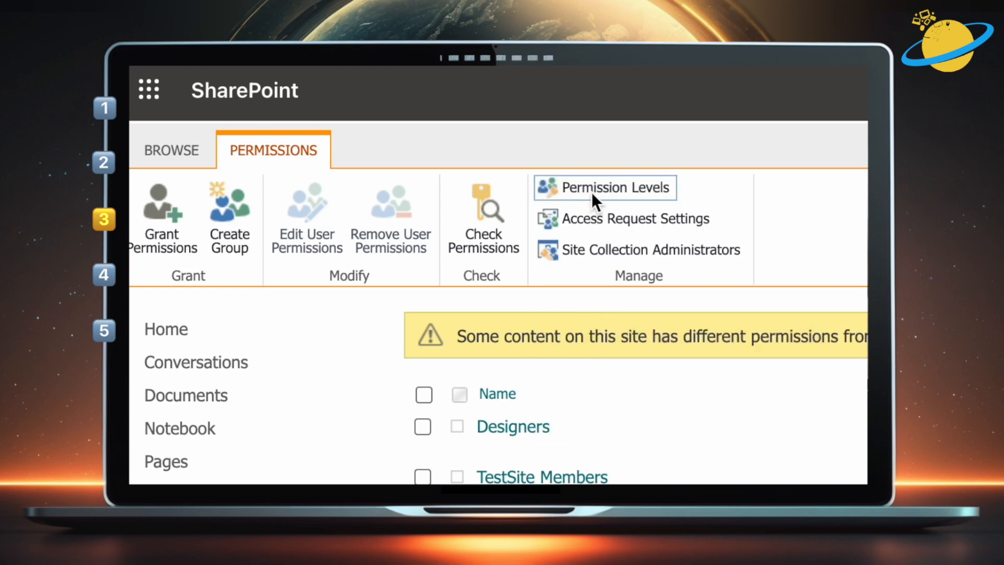
# - Start adding a new site permission level and name it Editor
pyautogui.click(591, 193)
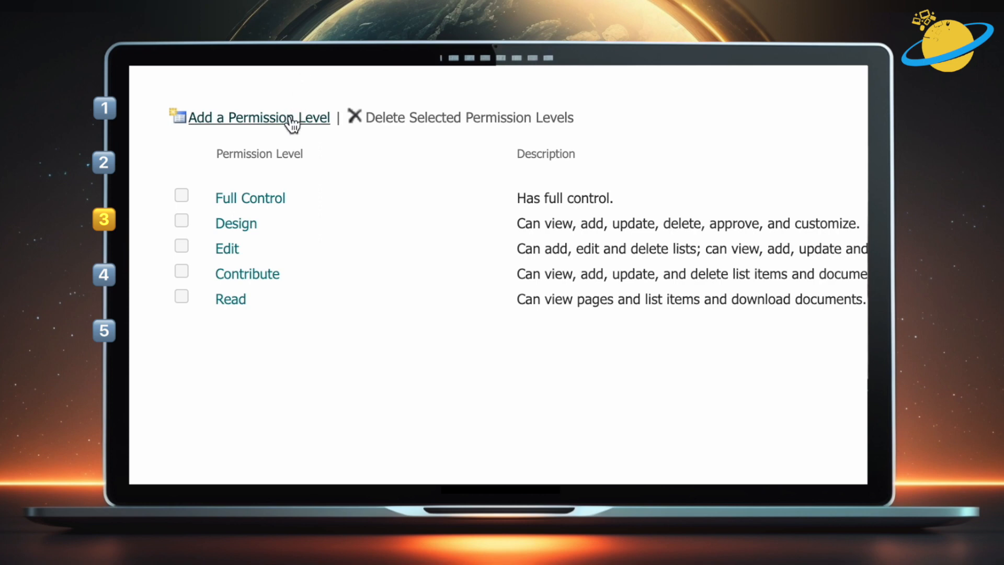
pyautogui.click(293, 123)
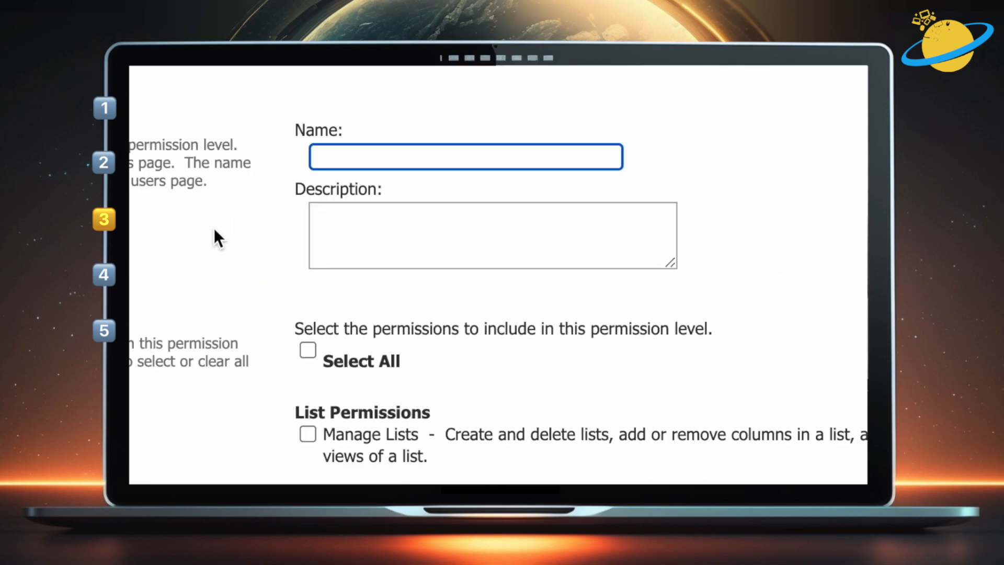
pyautogui.write('Editor')
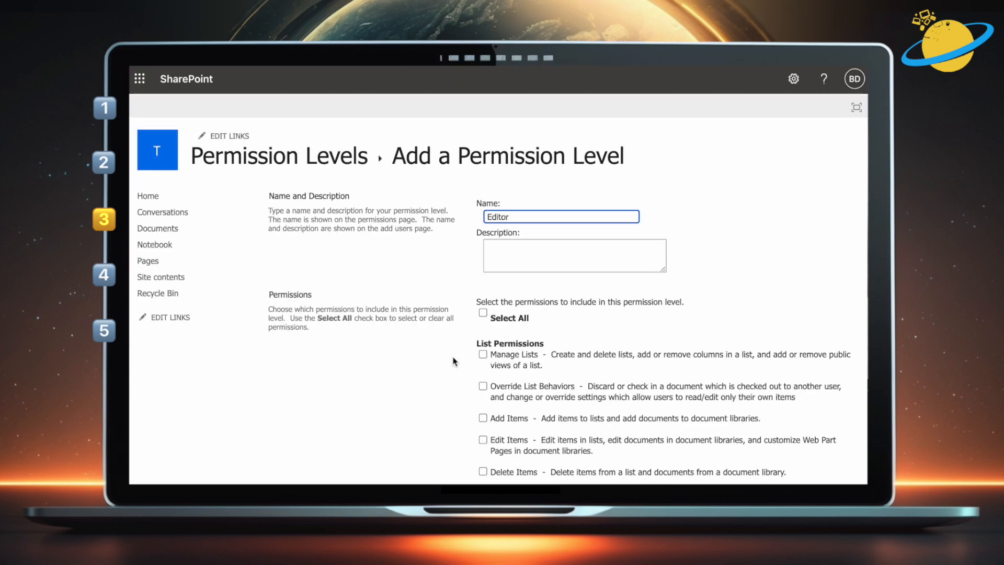
# - Create the Editor level with Manage Lists, Override List Behaviors, Edit Items, View Items, Approve Items, Open Items and View Versions permissions
pyautogui.scroll(-2, 453, 361)
pyautogui.scroll(-3, 453, 360)
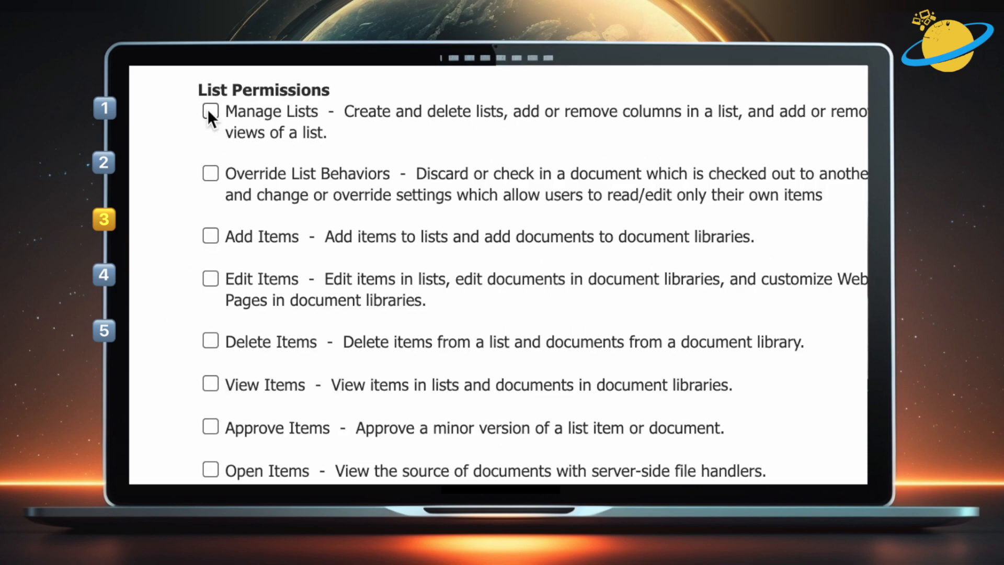
pyautogui.click(210, 111)
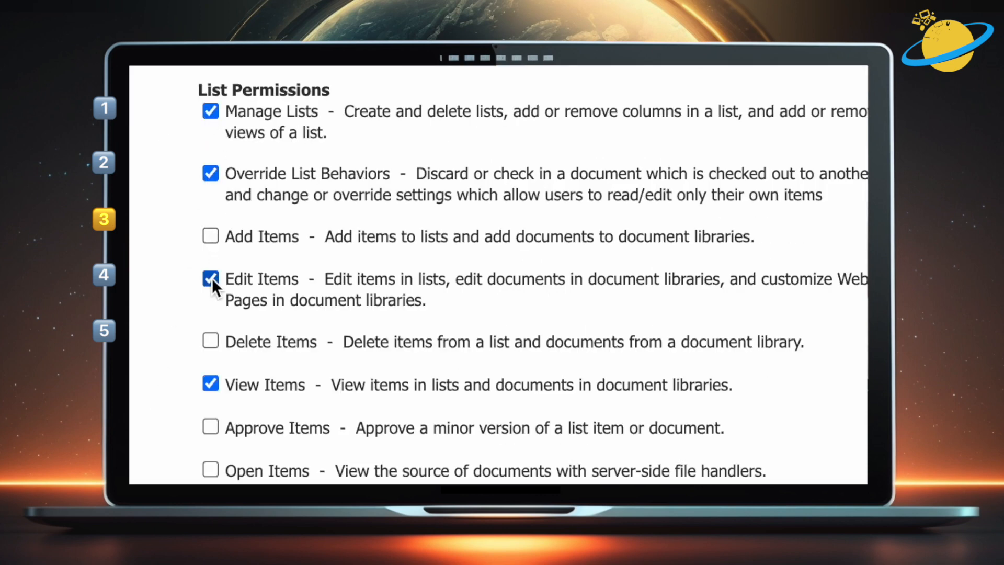
pyautogui.click(211, 426)
pyautogui.scroll(-3, 212, 293)
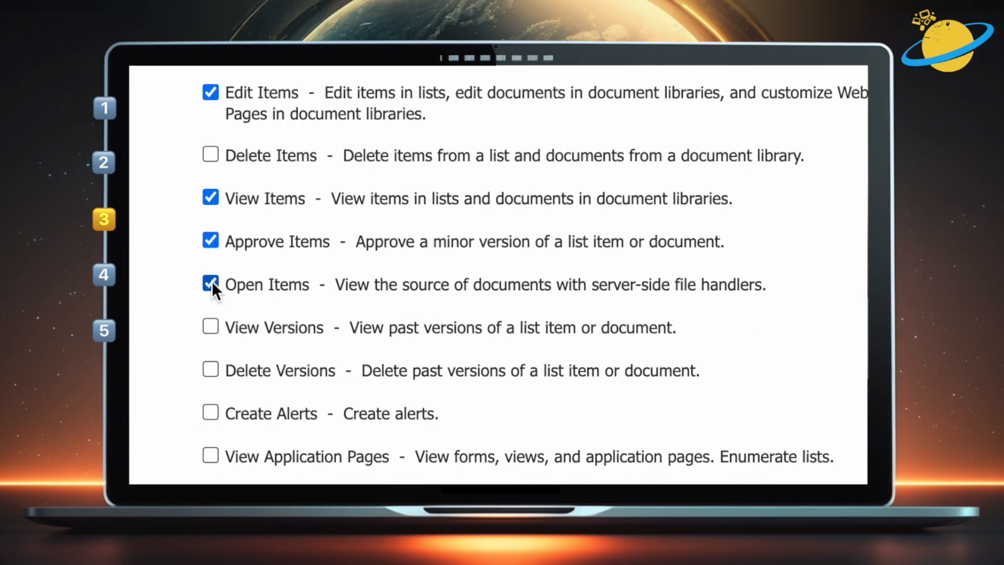
pyautogui.scroll(-15, 157, 345)
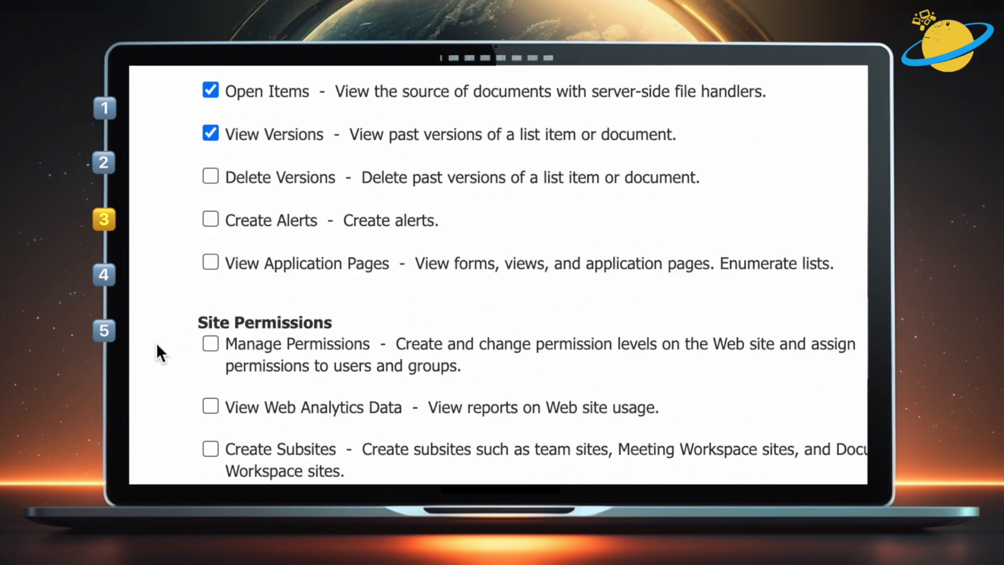
pyautogui.scroll(-4, 156, 345)
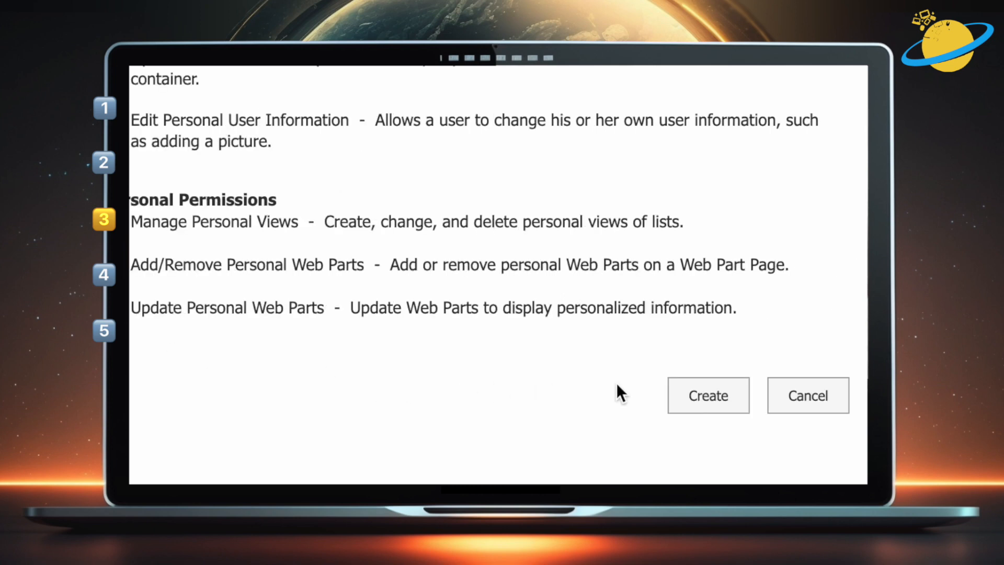
pyautogui.click(795, 397)
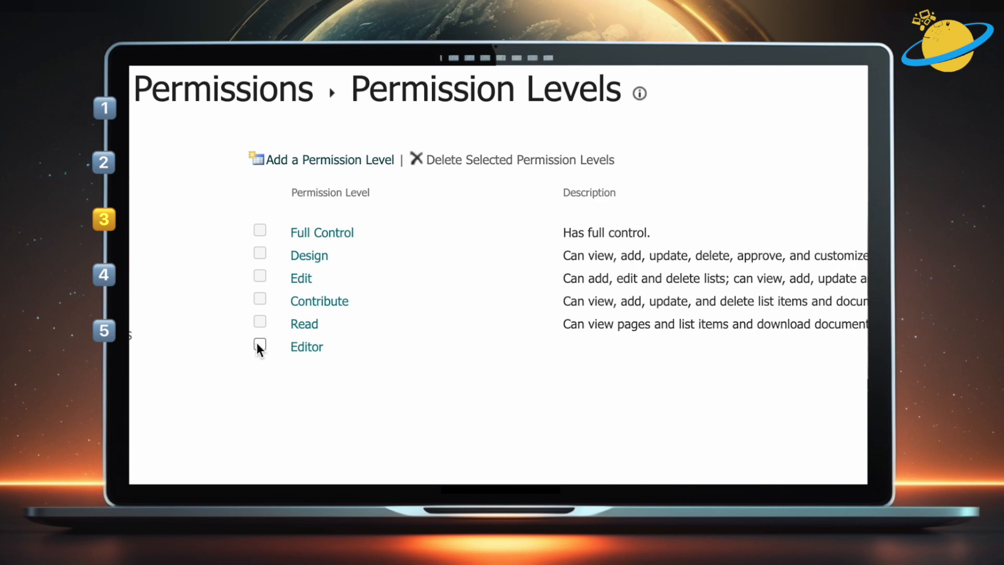
# - Delete the Editor permission level from the site
pyautogui.click(487, 161)
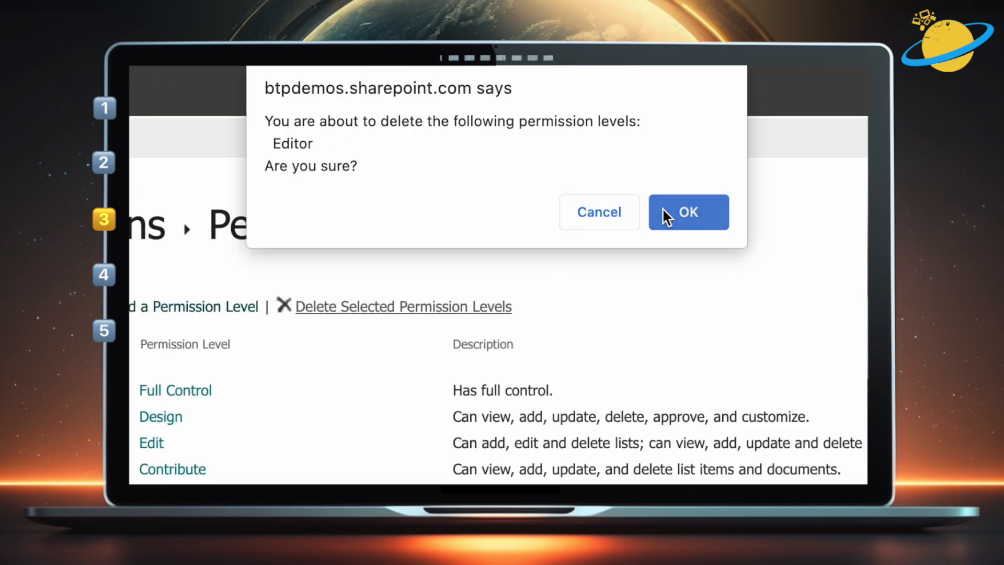
pyautogui.click(663, 209)
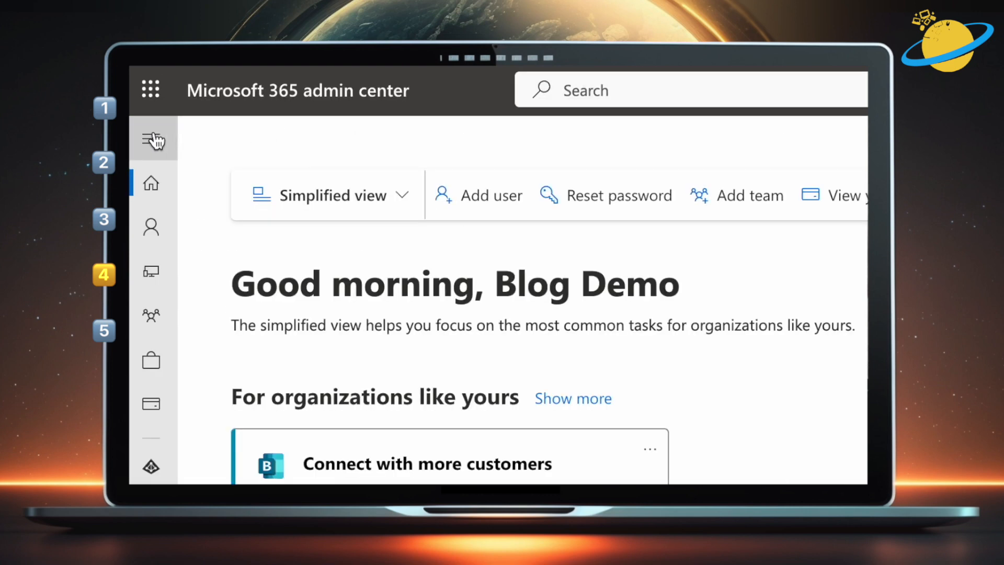
# - Switch to the Microsoft 365 admin center, open the SharePoint admin center and list the active sites
pyautogui.click(153, 140)
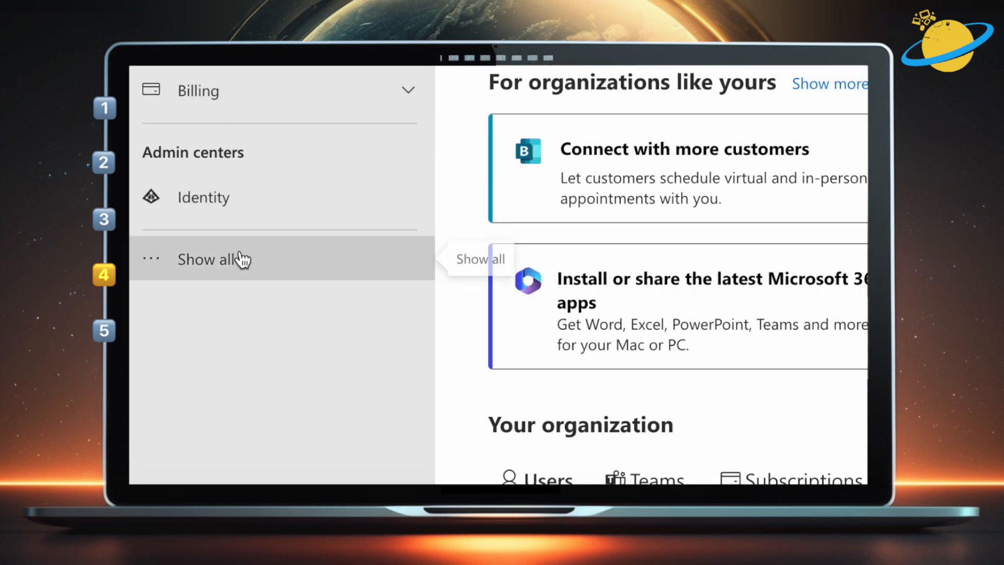
pyautogui.click(241, 259)
pyautogui.scroll(-6, 242, 260)
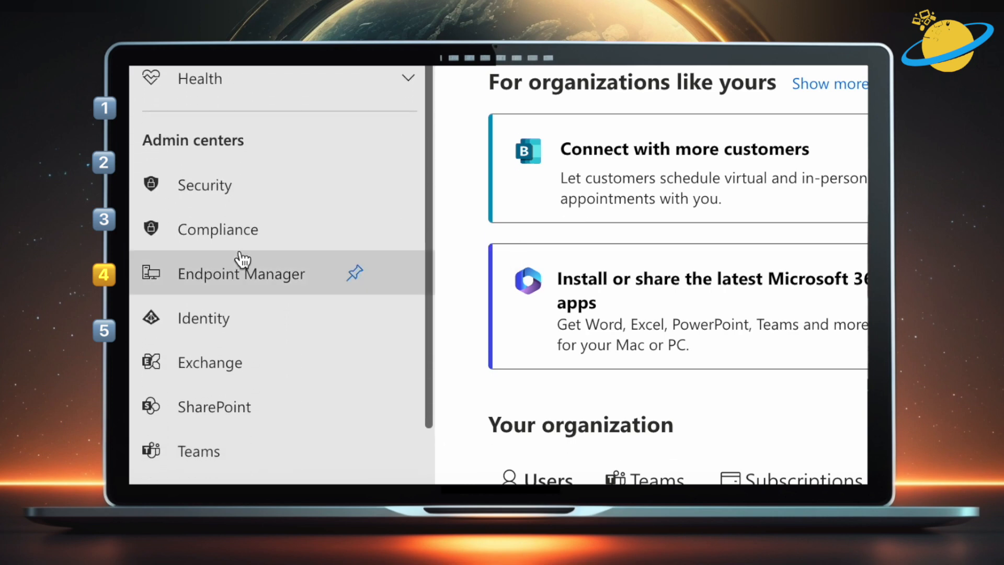
pyautogui.click(224, 413)
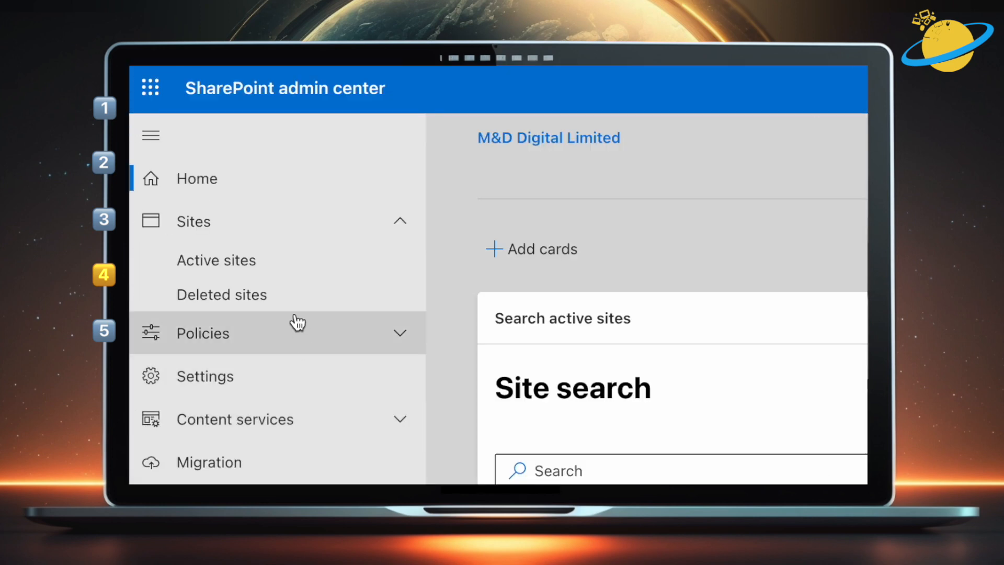
pyautogui.click(287, 268)
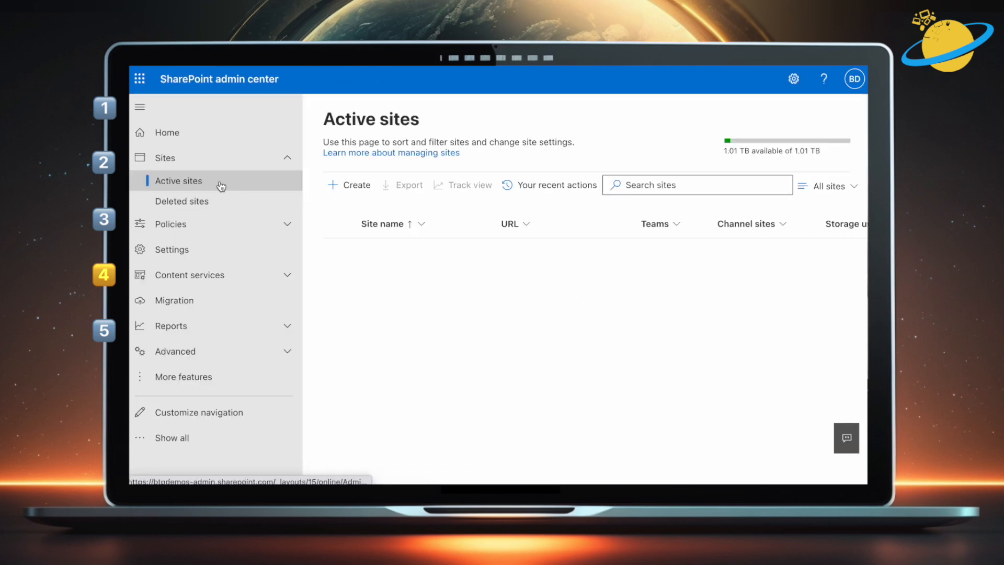
# - Open the settings of TestSite from the list of active sites
pyautogui.scroll(-2, 337, 275)
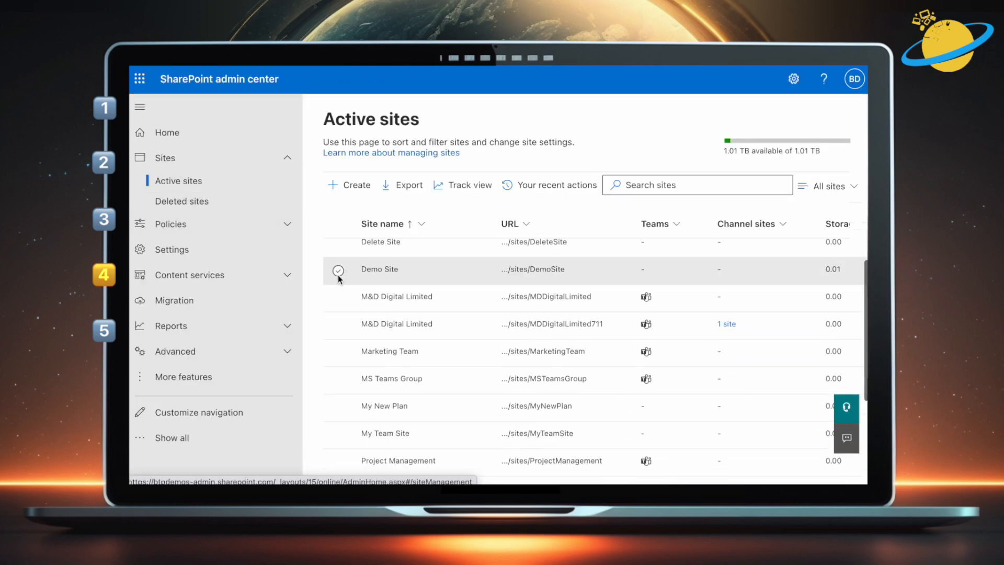
pyautogui.scroll(-3, 338, 275)
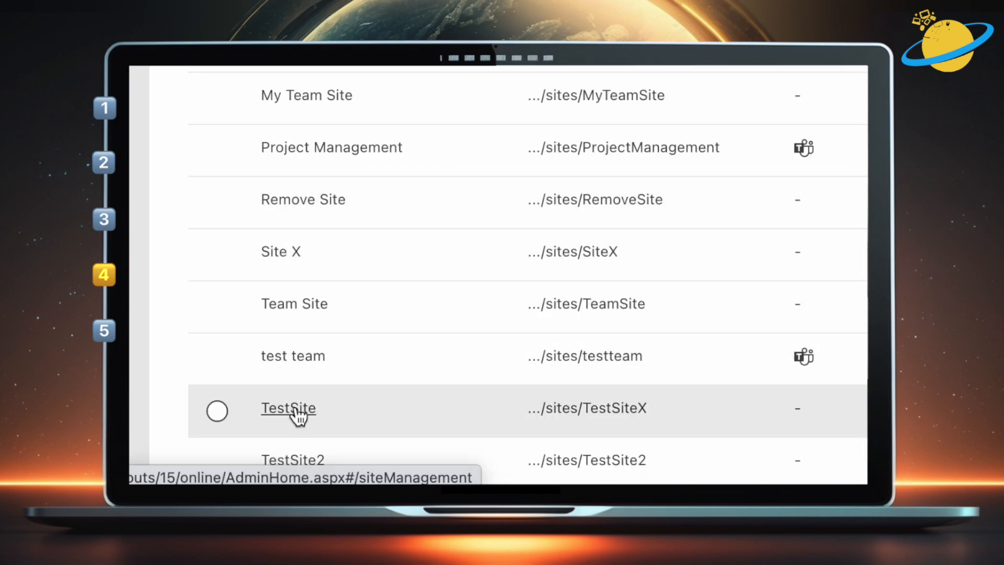
pyautogui.click(295, 409)
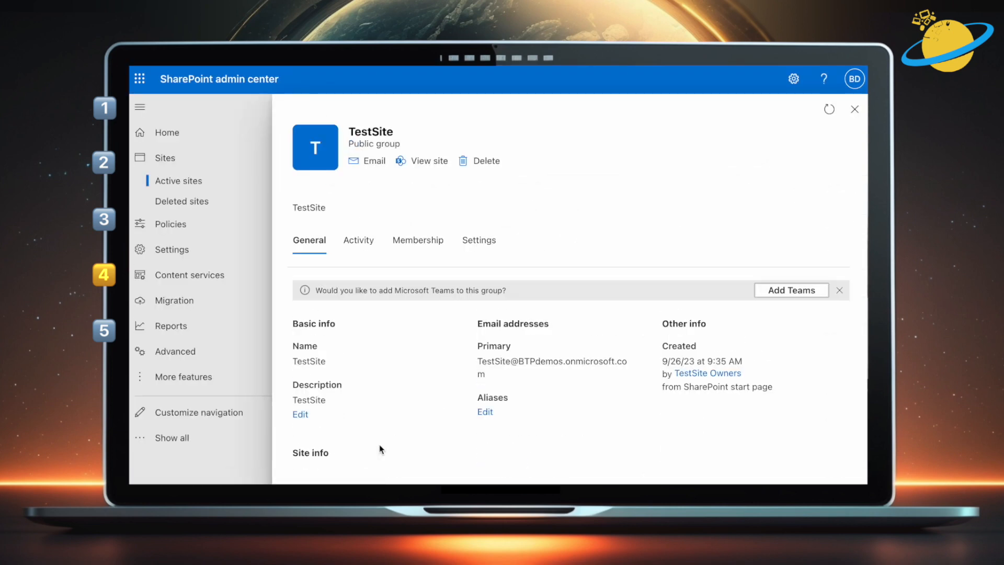
pyautogui.click(484, 248)
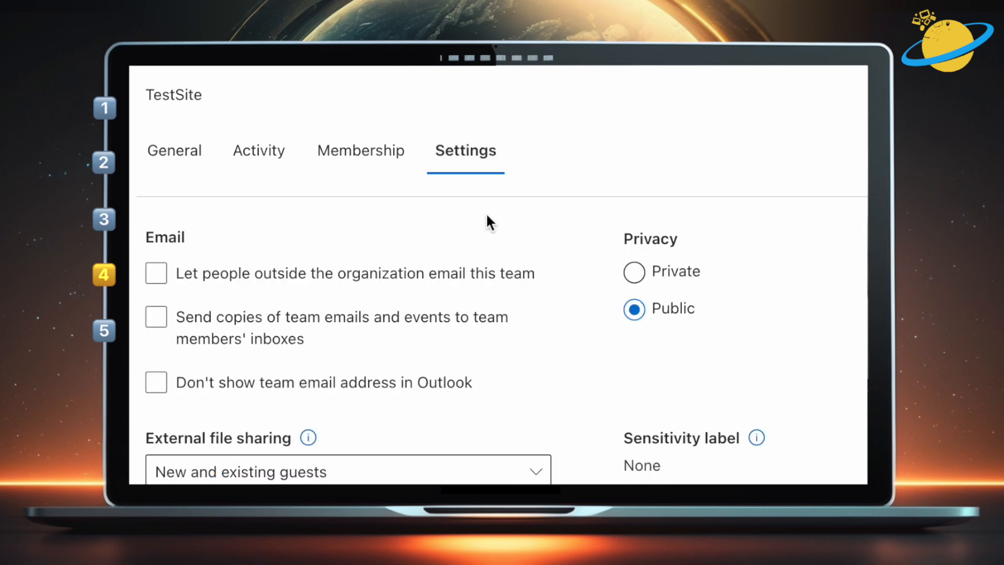
# - Review TestSite's email and privacy settings and the available external file sharing options
pyautogui.scroll(-1, 529, 358)
pyautogui.click(530, 362)
pyautogui.click(529, 362)
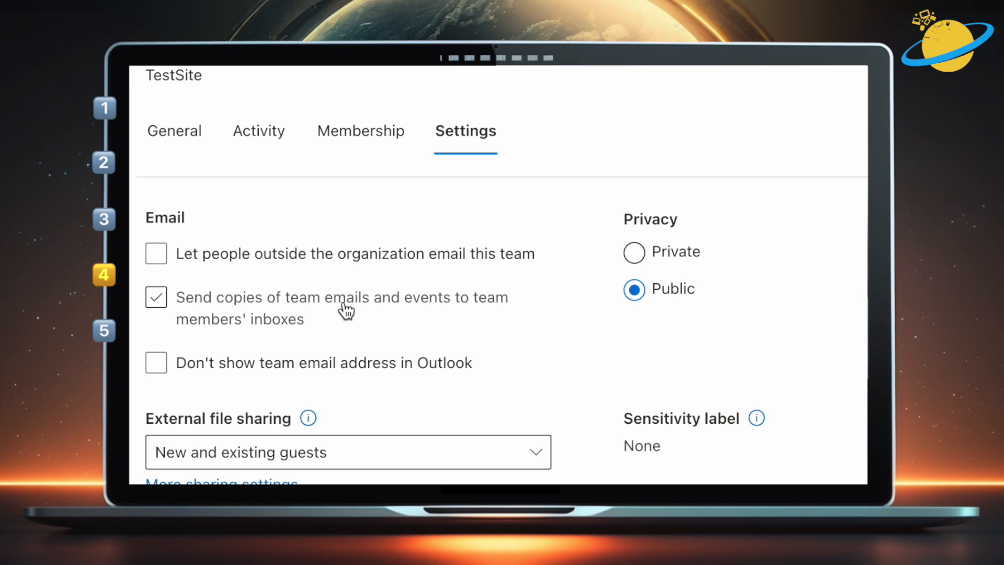
pyautogui.click(345, 366)
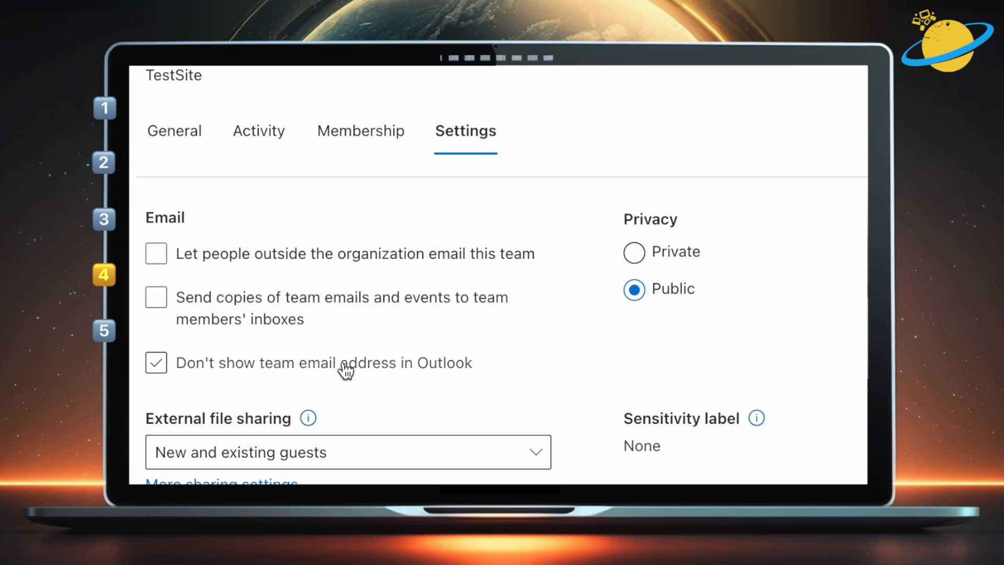
pyautogui.click(345, 369)
pyautogui.scroll(-2, 347, 345)
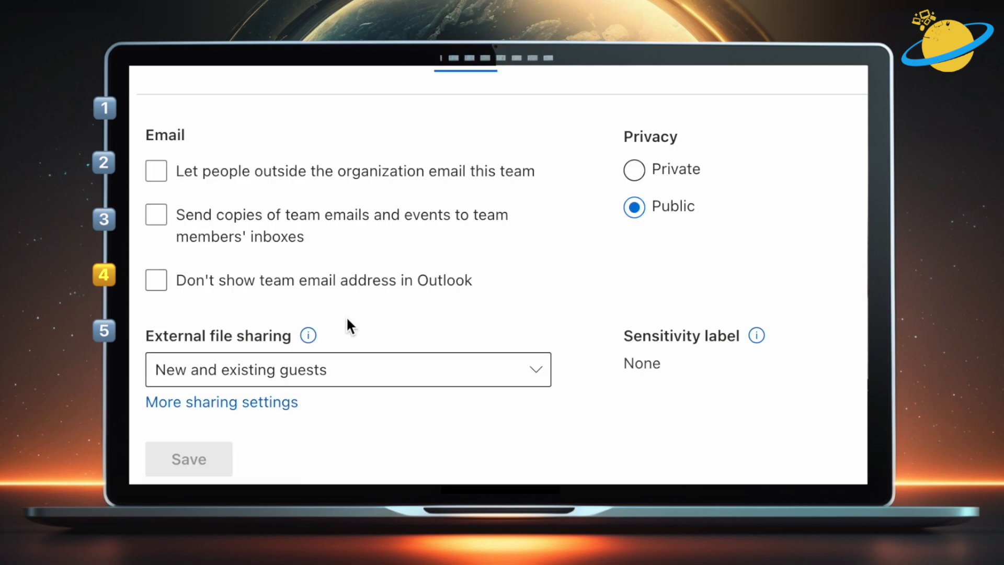
pyautogui.click(348, 370)
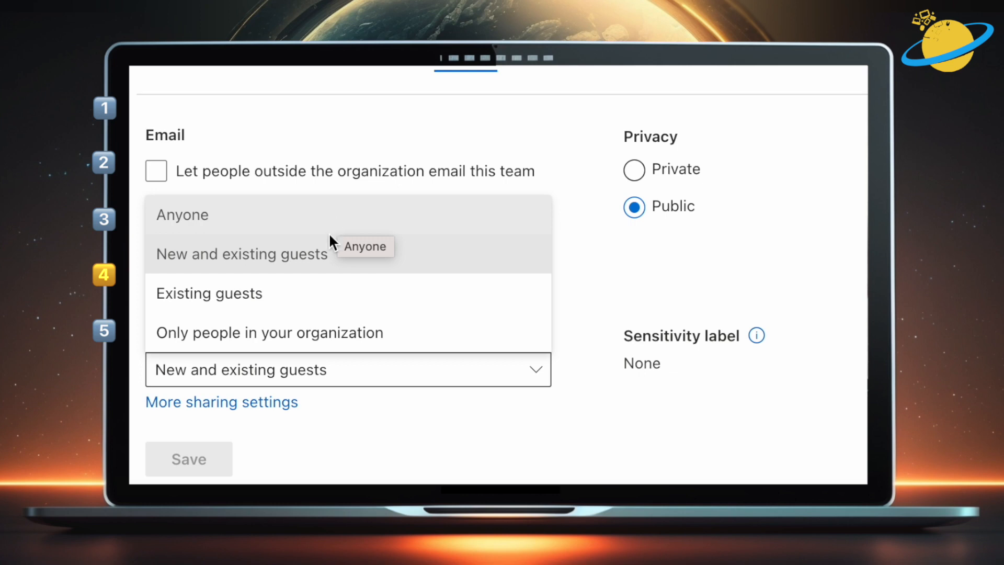
# - Open TestSite's detailed sharing settings, try detaching the default sharing link type from the organization-level setting, and restore it
pyautogui.click(246, 404)
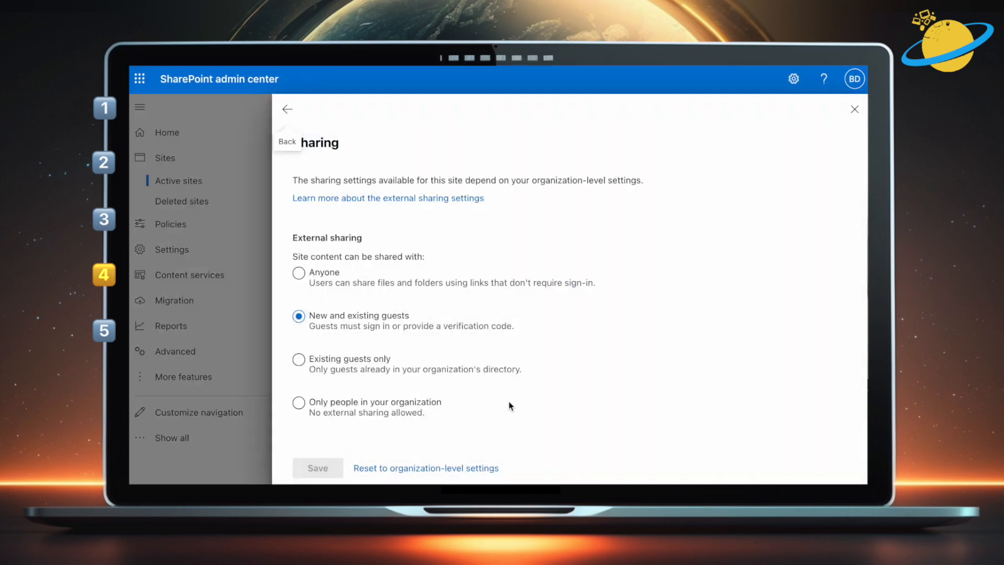
pyautogui.scroll(-4, 510, 405)
pyautogui.scroll(-2, 510, 405)
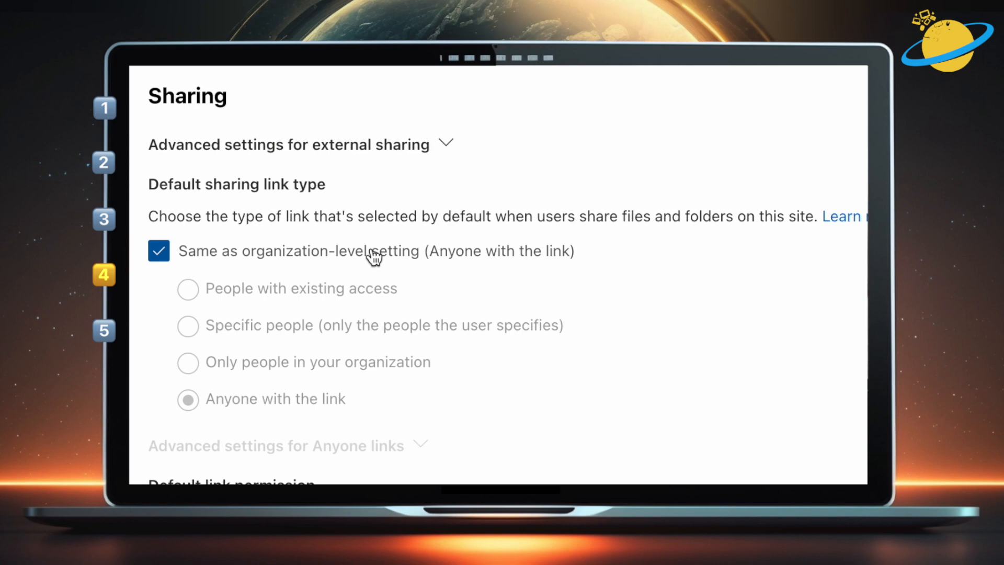
pyautogui.click(160, 259)
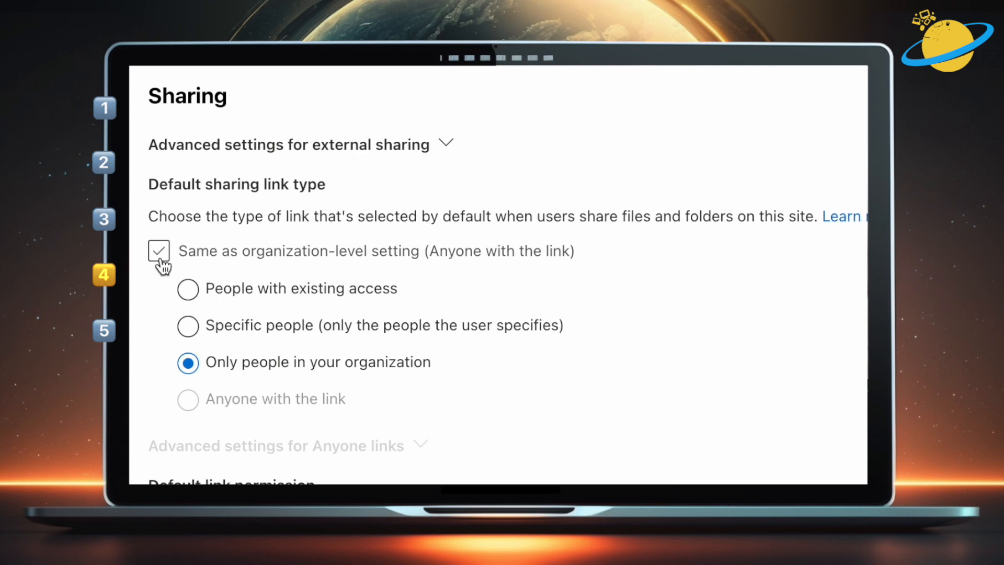
pyautogui.click(160, 258)
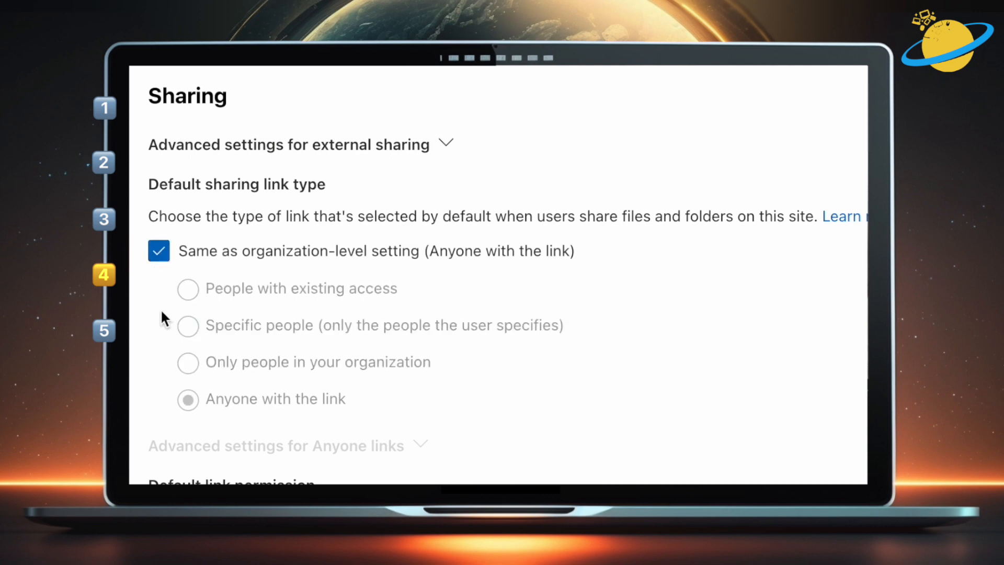
# - Try detaching the default link permission from the organization-level setting, restore it, and close TestSite's details
pyautogui.scroll(-3, 166, 225)
pyautogui.scroll(1, 168, 223)
pyautogui.scroll(-1, 157, 310)
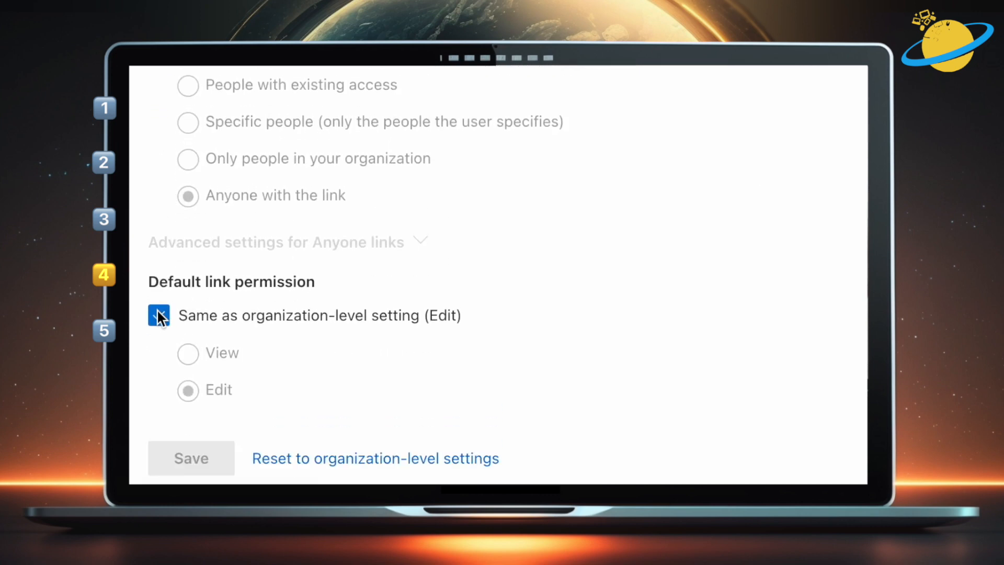
pyautogui.click(158, 326)
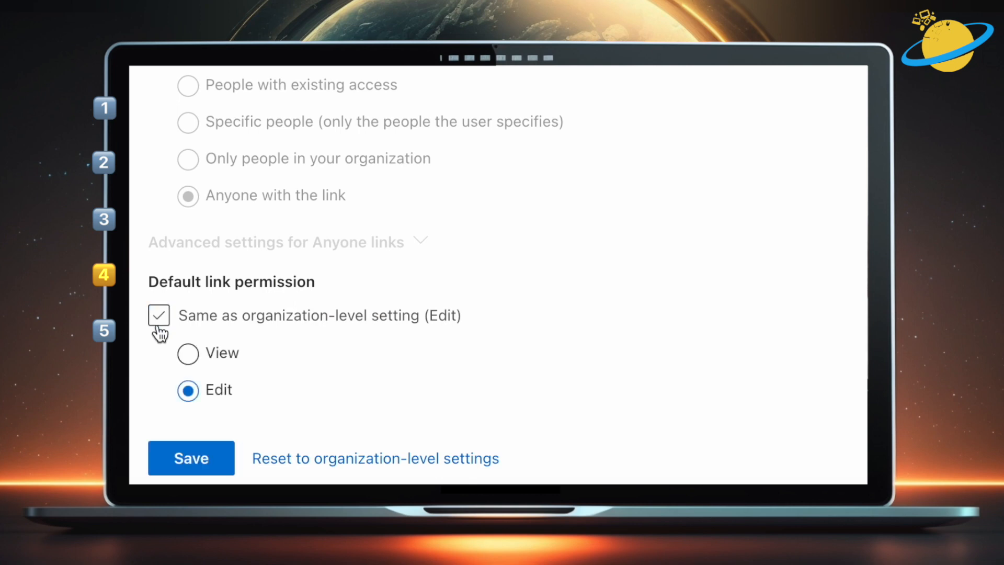
pyautogui.click(159, 327)
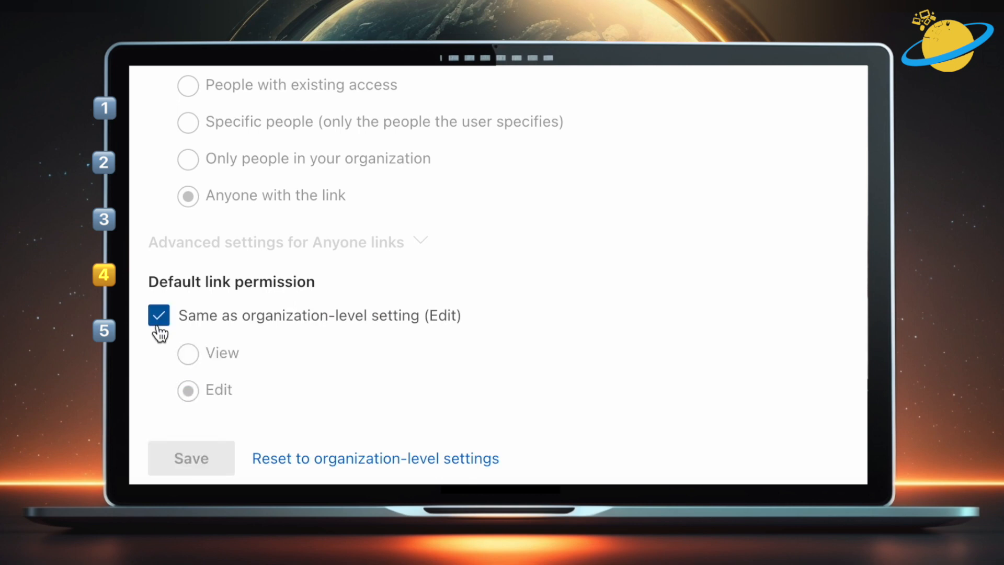
pyautogui.click(289, 109)
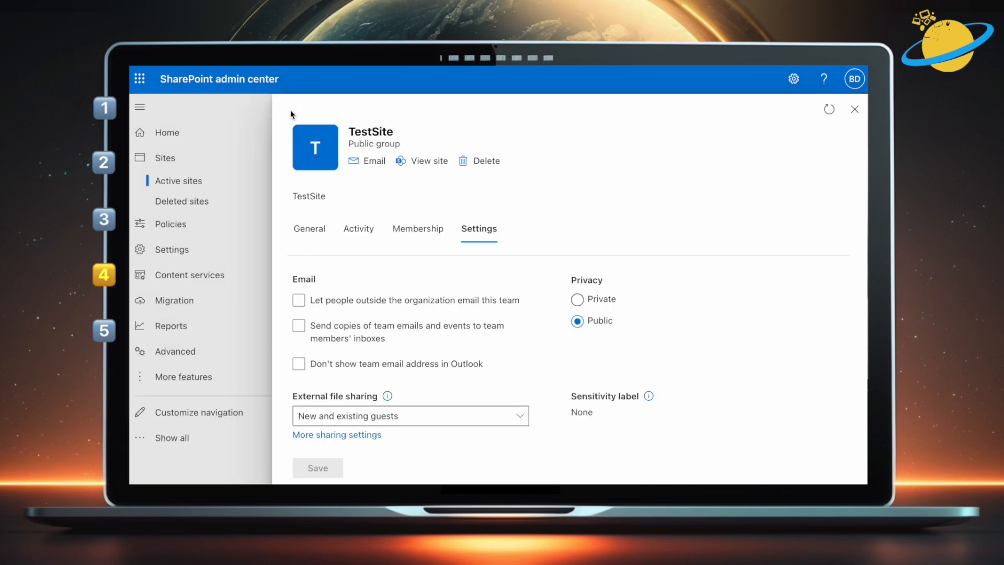
pyautogui.click(853, 109)
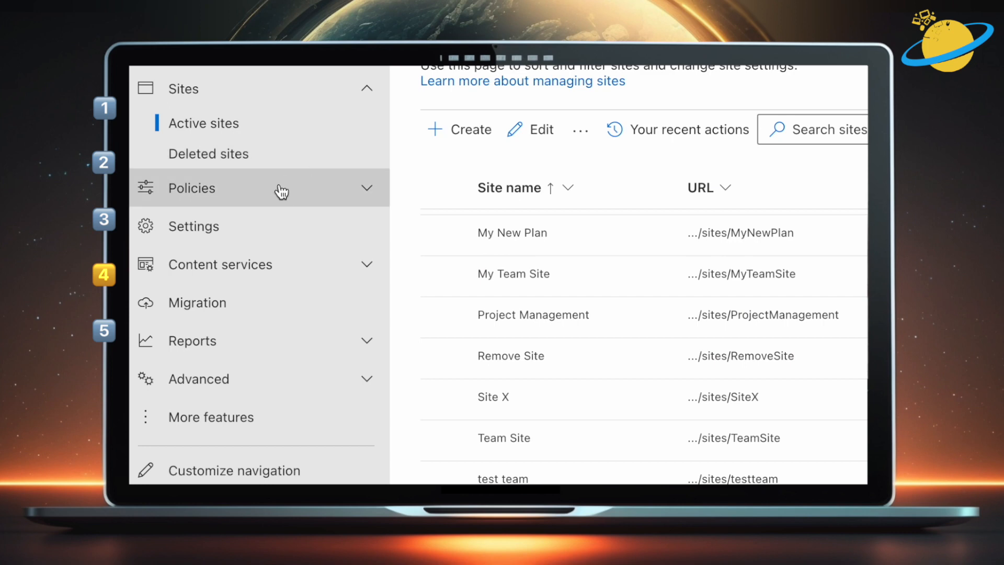
# - Open the organization-level sharing policy and examine the external sharing levels for SharePoint and OneDrive
pyautogui.click(278, 194)
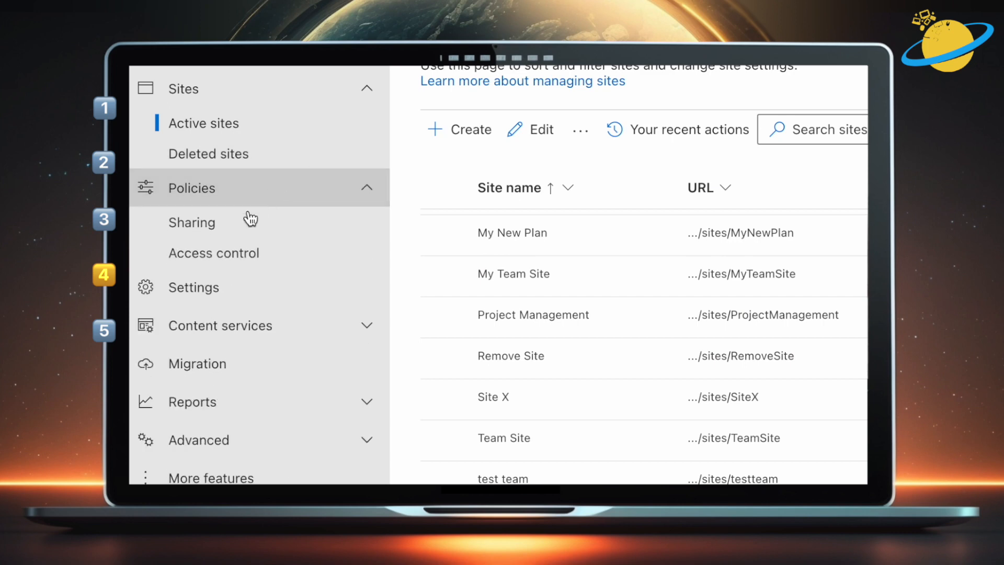
pyautogui.click(236, 228)
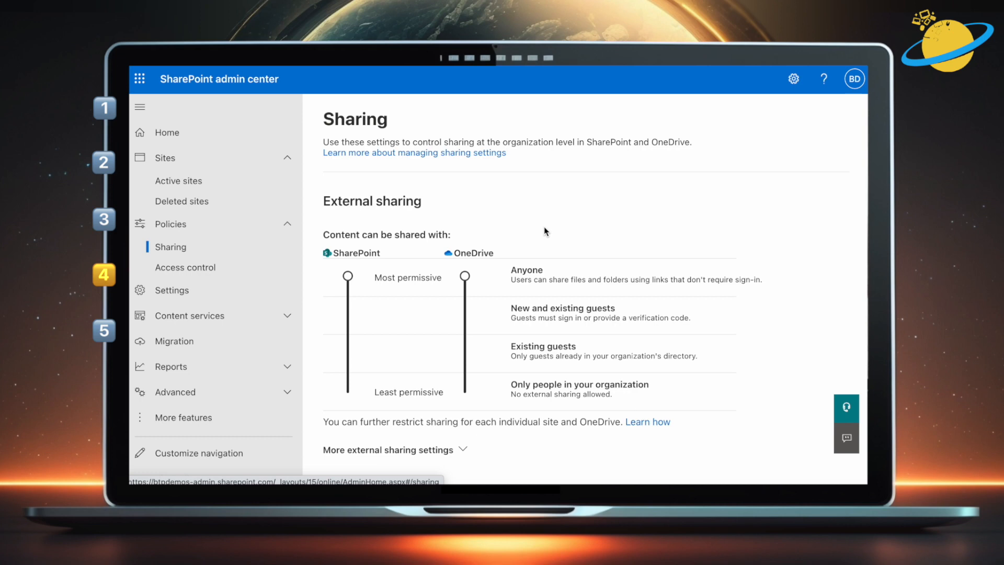
pyautogui.scroll(-2, 545, 231)
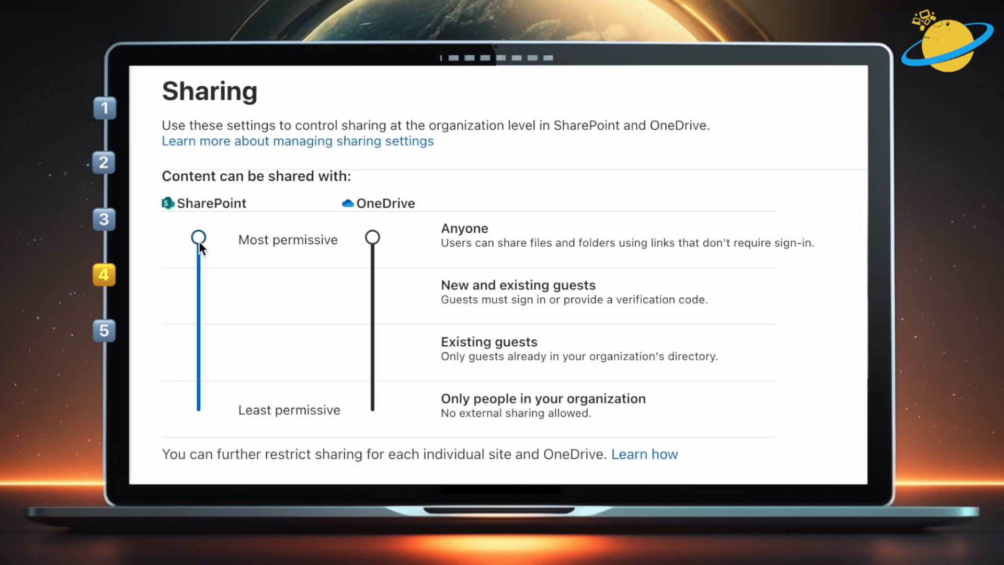
# - Try lowering the organization-level external sharing levels for SharePoint and OneDrive, and restore both to Anyone
pyautogui.moveTo(199, 241); pyautogui.dragTo(205, 348)
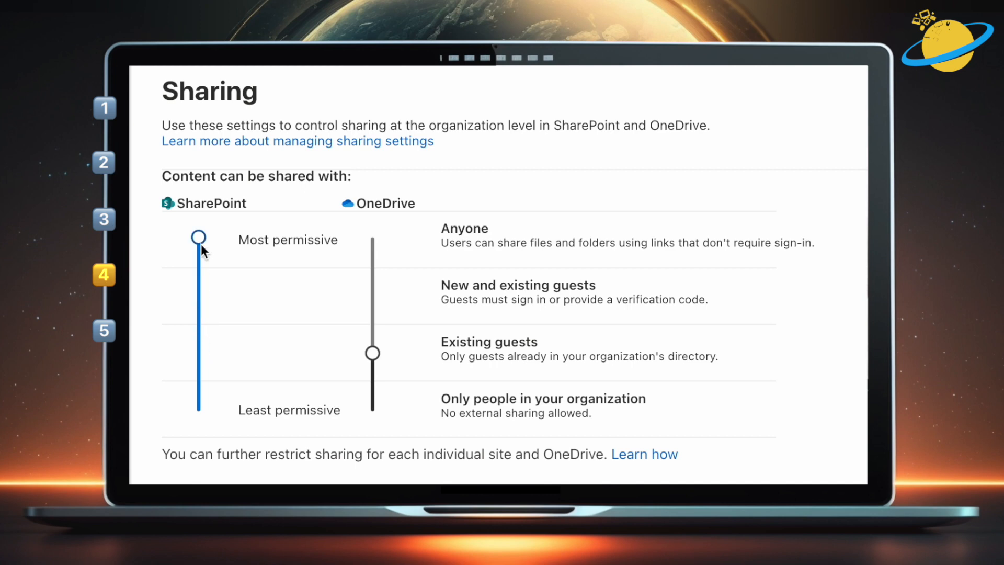
pyautogui.moveTo(372, 352); pyautogui.dragTo(372, 235)
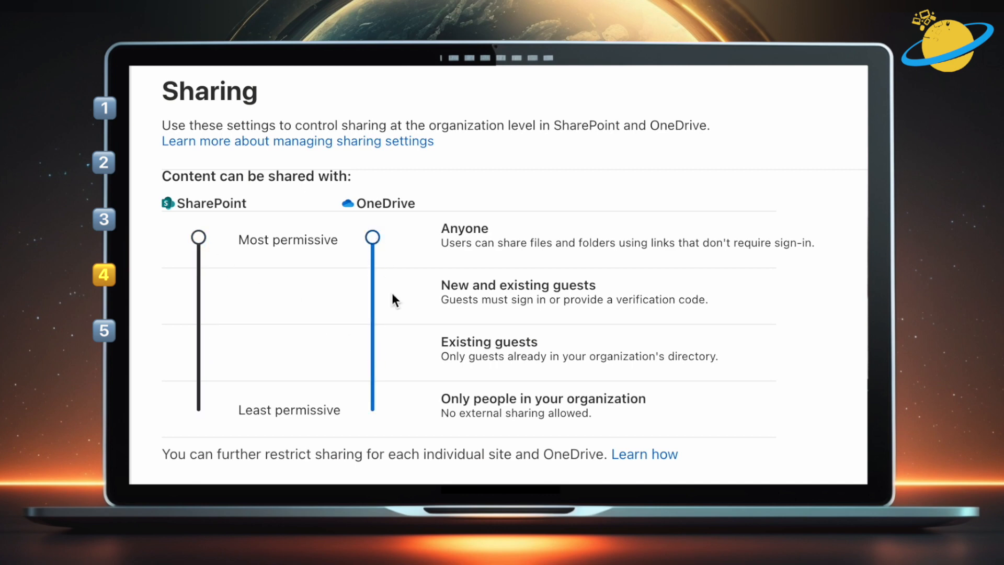
# - Enable limiting external sharing by domain in the additional external sharing settings and open the domain entry form
pyautogui.scroll(-3, 460, 347)
pyautogui.scroll(-4, 460, 349)
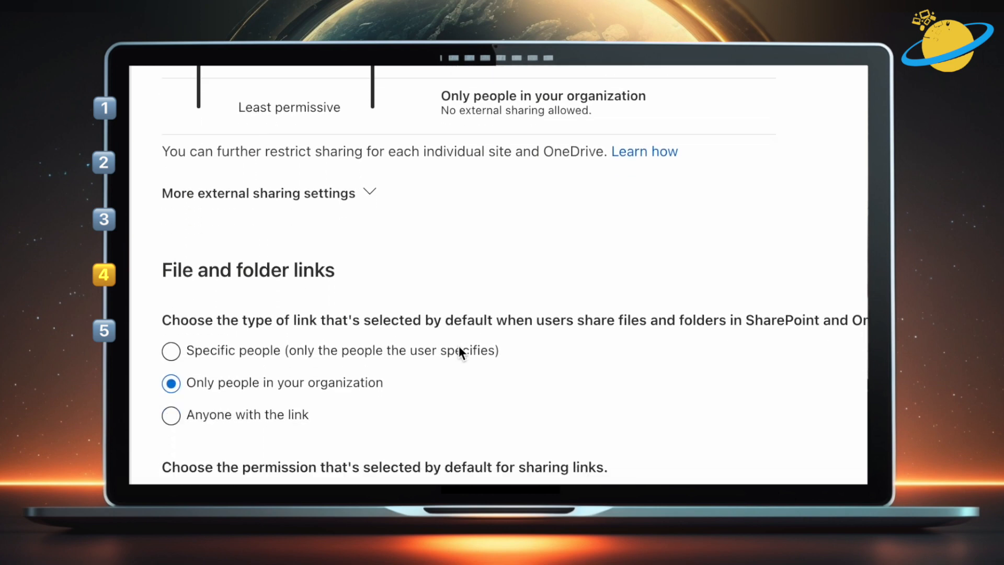
pyautogui.click(301, 174)
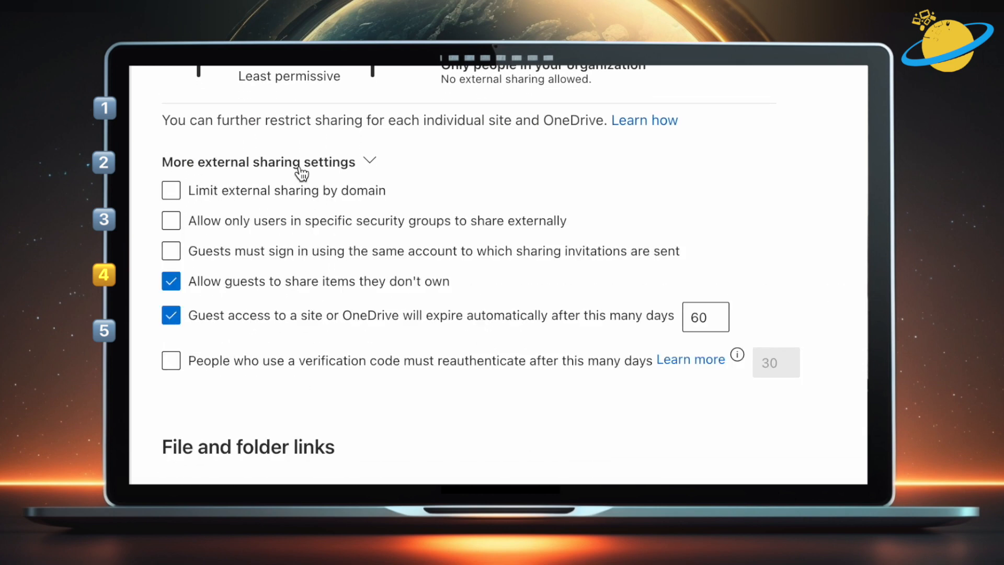
pyautogui.click(175, 194)
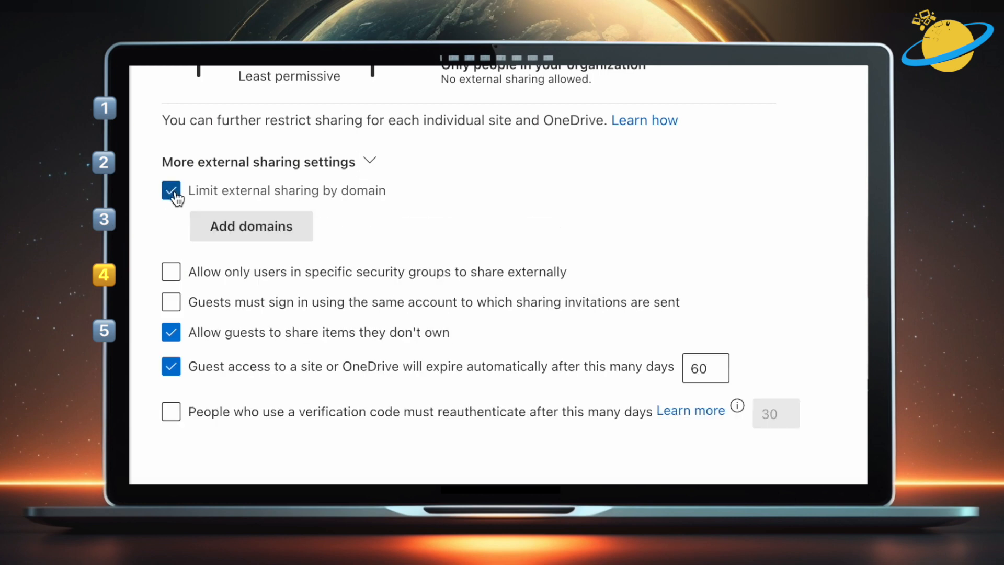
pyautogui.click(250, 228)
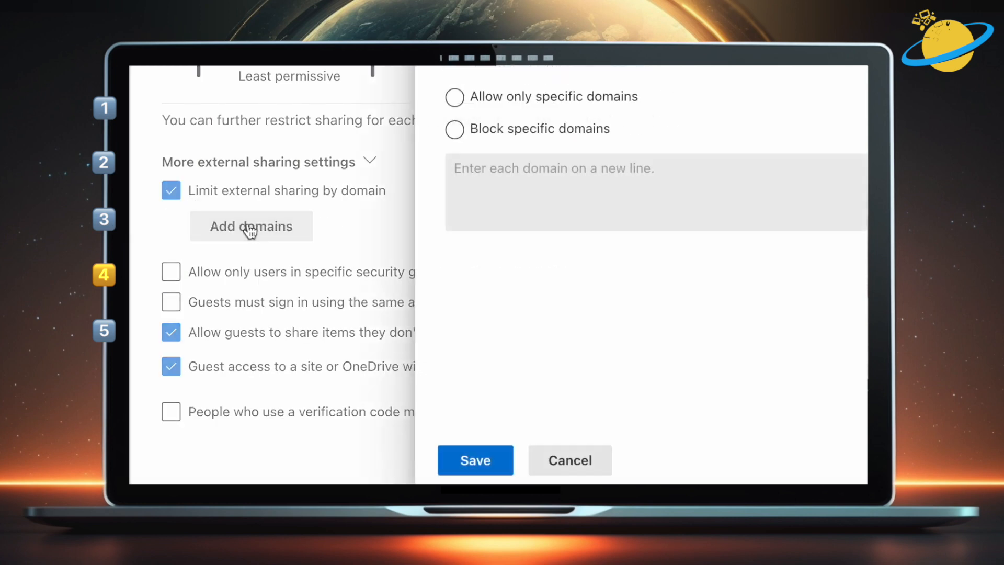
# - Try allowing only the domain tenant.sharepoint.com, discard the entry, and turn off limiting external sharing by domain
pyautogui.click(455, 107)
pyautogui.click(494, 164)
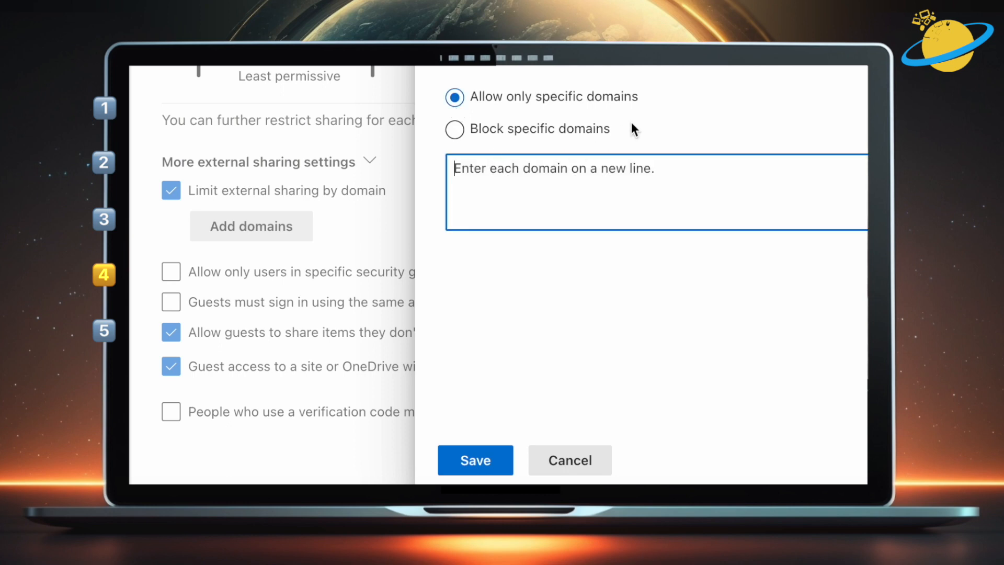
pyautogui.write('tenant')
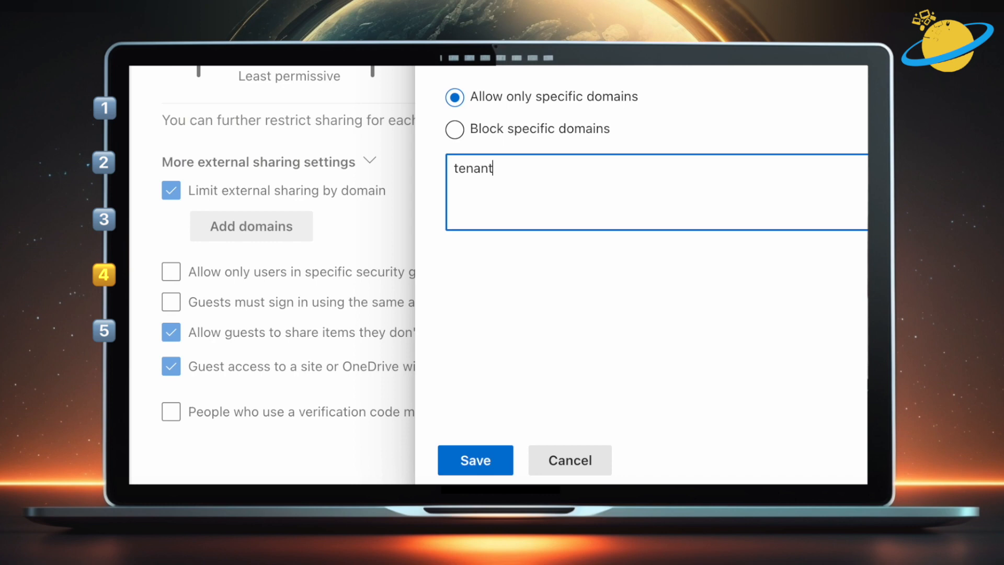
pyautogui.write('.sharepoint')
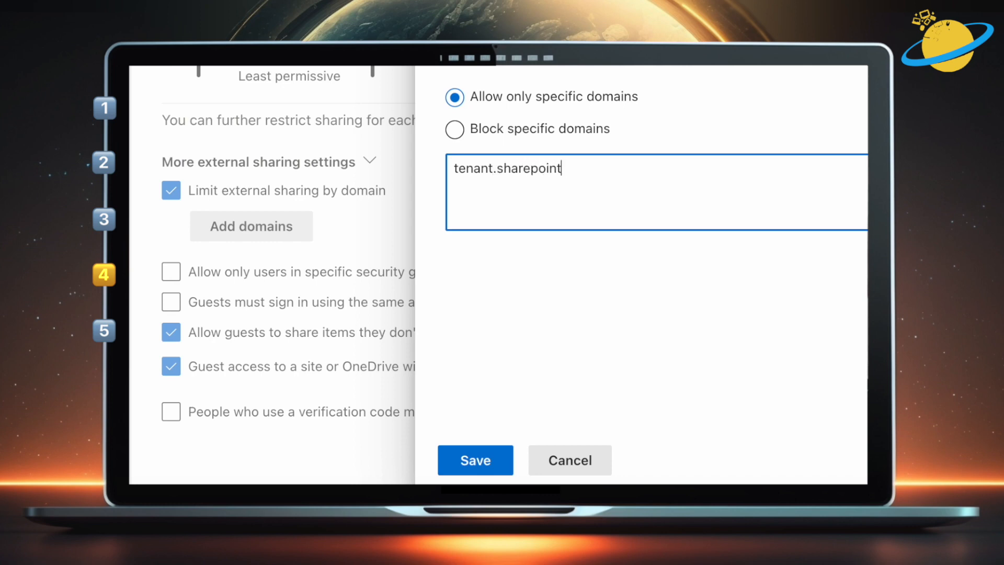
pyautogui.write('.com')
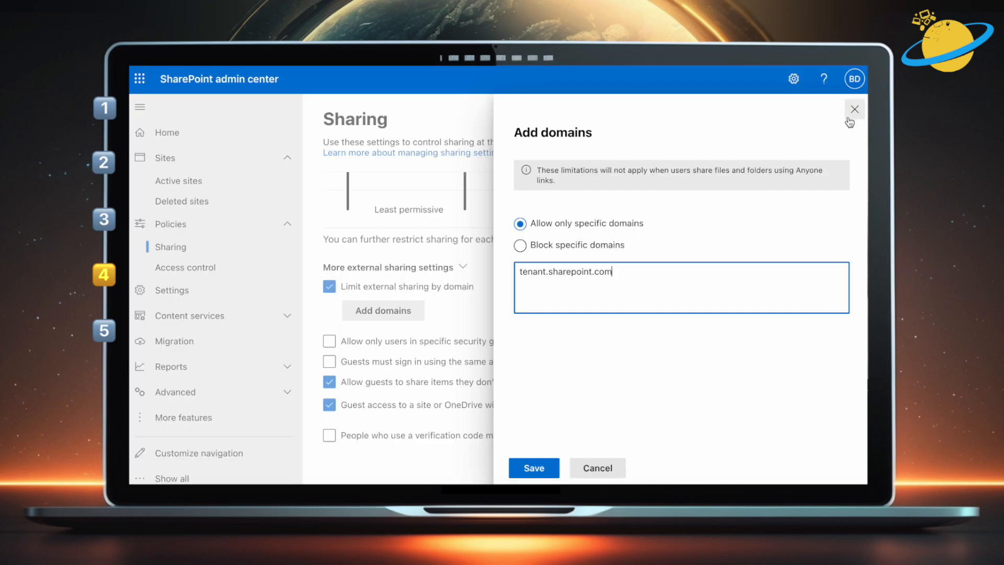
pyautogui.click(849, 119)
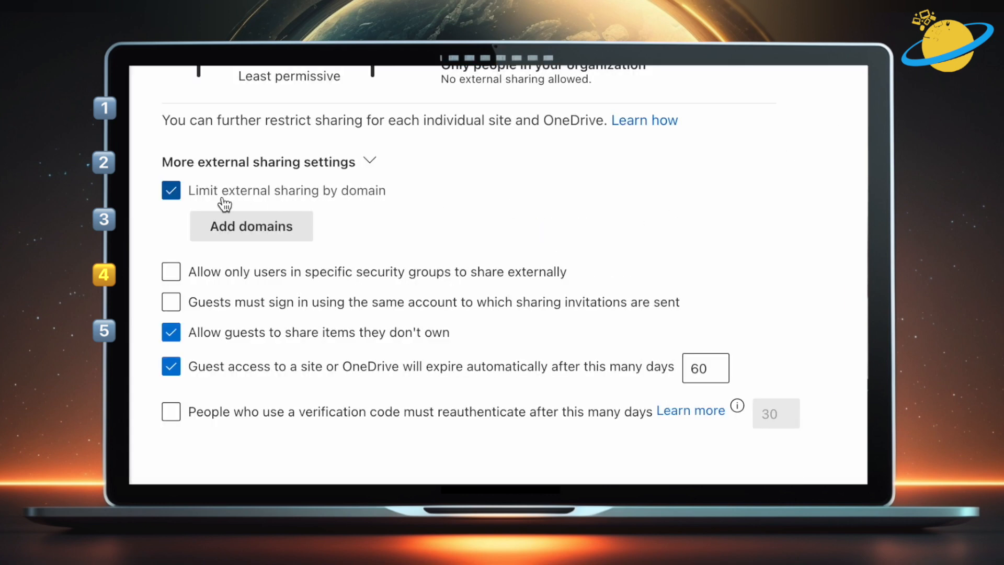
pyautogui.click(174, 195)
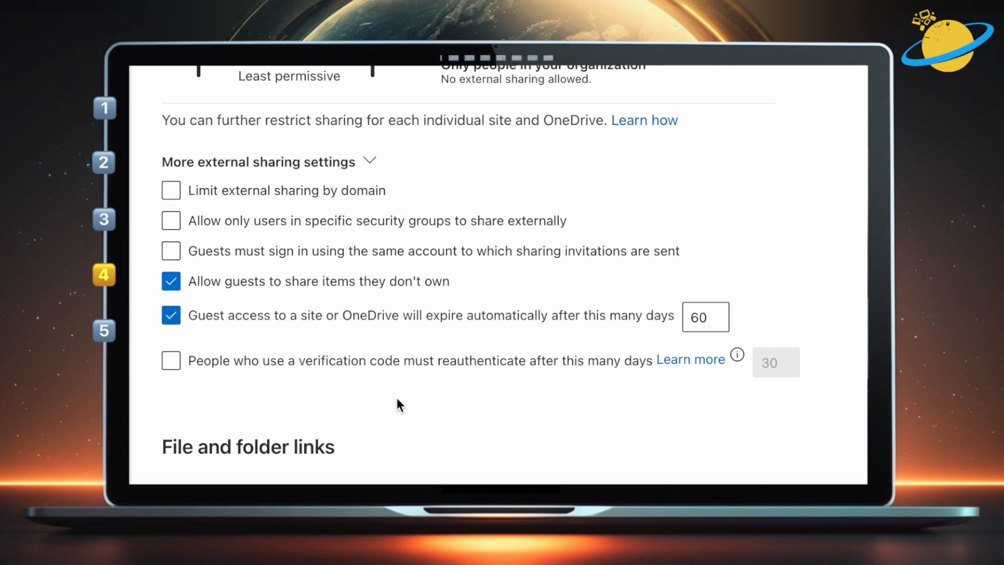
# - Review the file and folder link settings: default link type, default permission, and expiration options for Anyone links
pyautogui.scroll(-2, 400, 400)
pyautogui.scroll(-5, 400, 397)
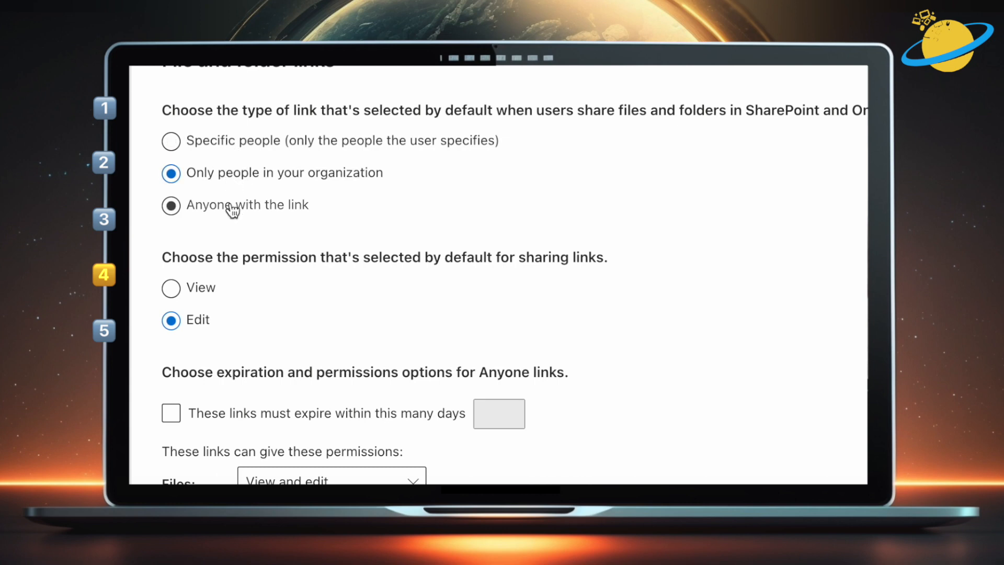
pyautogui.scroll(-2, 305, 287)
pyautogui.click(306, 288)
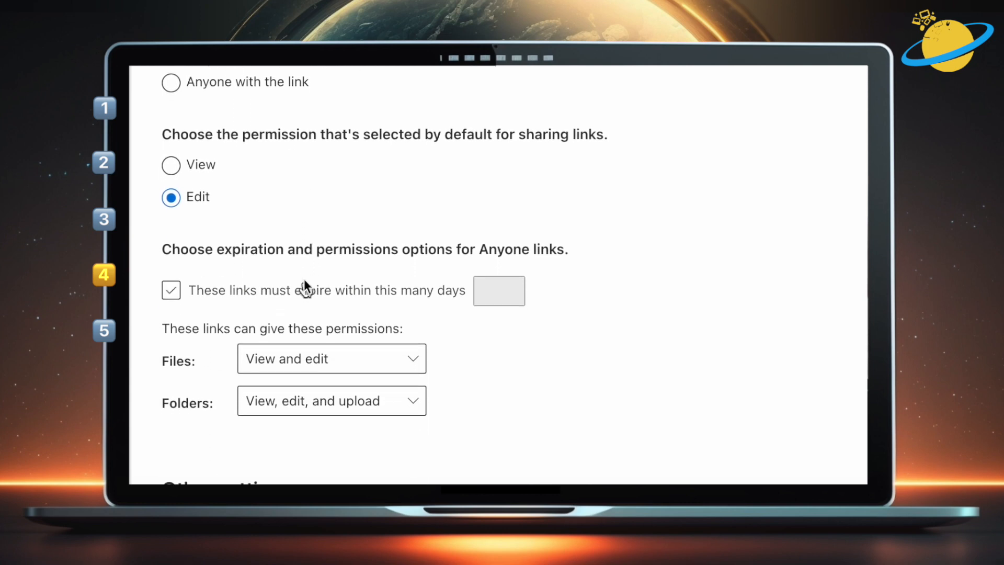
pyautogui.click(306, 288)
pyautogui.scroll(-2, 297, 271)
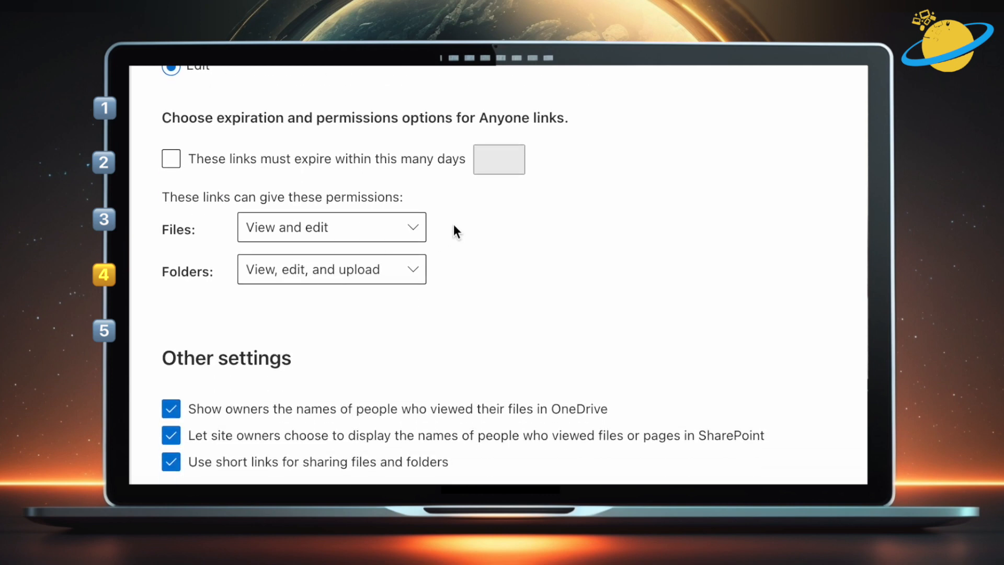
# - Try requiring Anyone links to expire within 99 days, clear the value, and turn the expiration requirement off
pyautogui.click(173, 162)
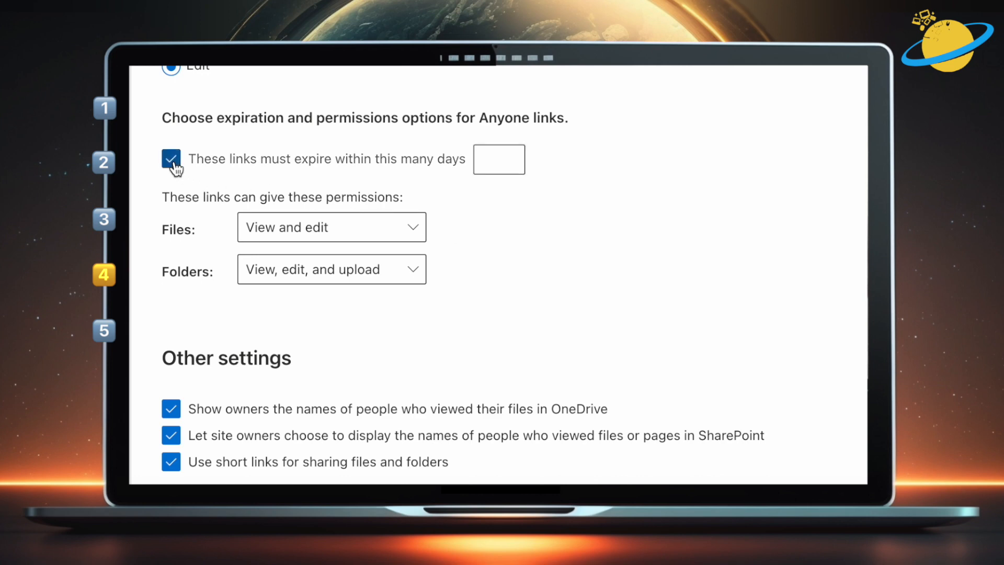
pyautogui.click(488, 154)
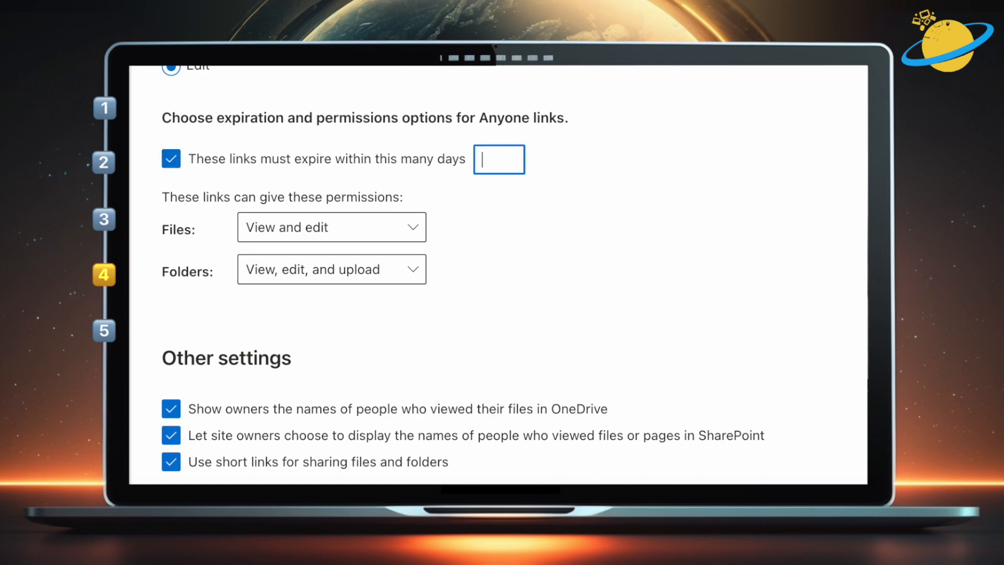
pyautogui.write('99')
pyautogui.press('BackSpace')
pyautogui.press('BackSpace')
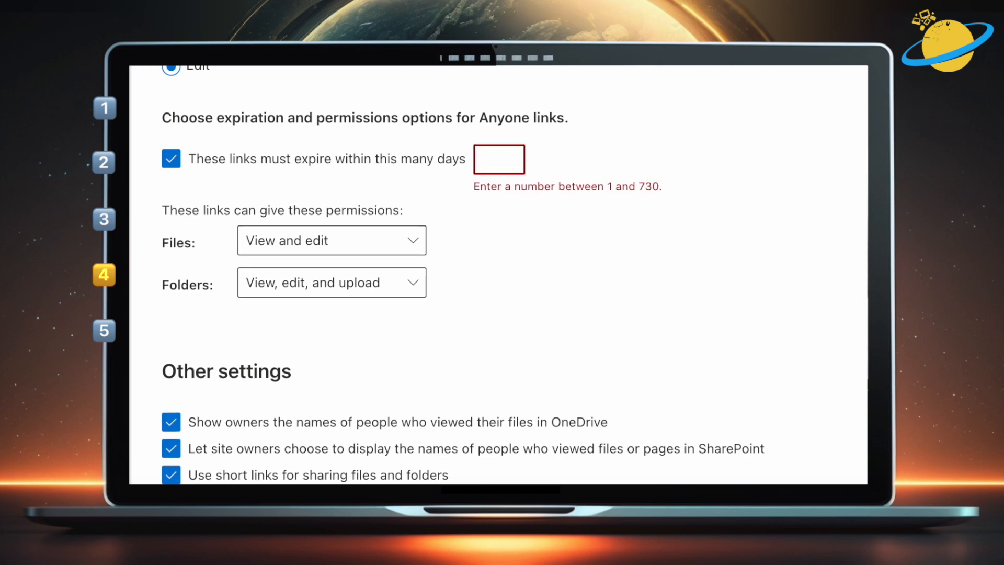
pyautogui.click(173, 161)
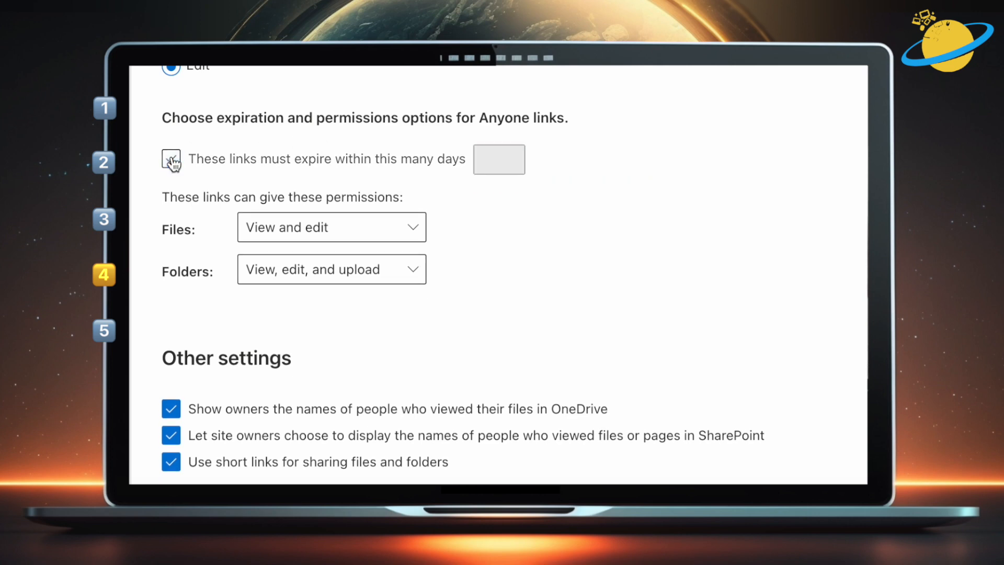
# - Check the permission choices that Anyone links can give for files and for folders
pyautogui.click(402, 235)
pyautogui.click(401, 235)
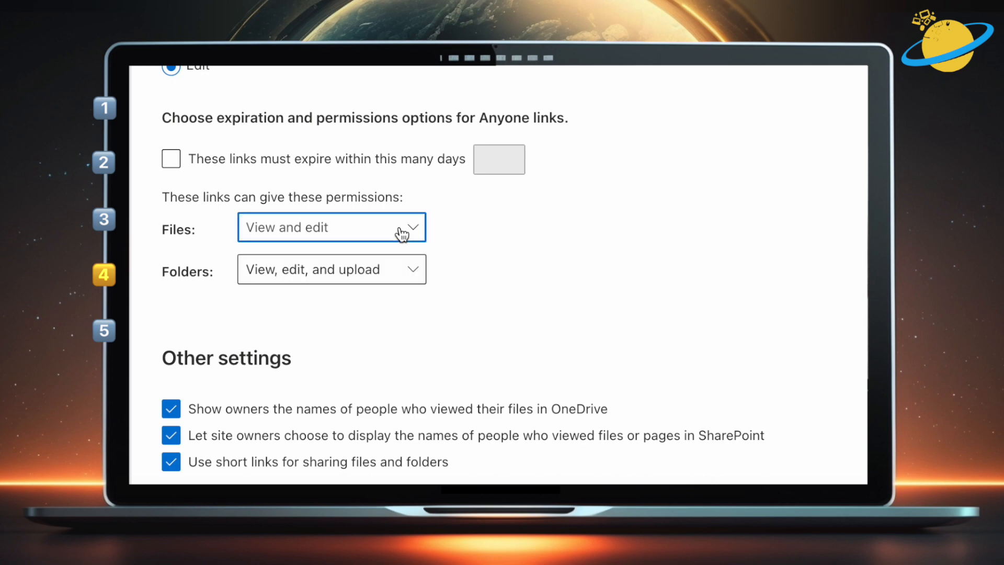
pyautogui.click(400, 274)
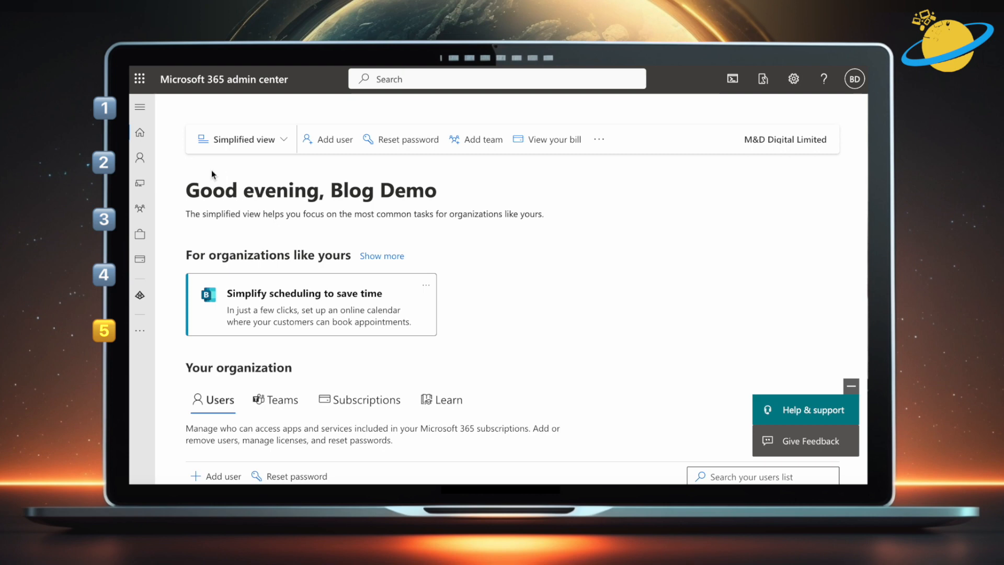
# - Open the Identity admin center (Microsoft Entra) from the full list of admin centers in the Microsoft 365 admin center
pyautogui.click(140, 108)
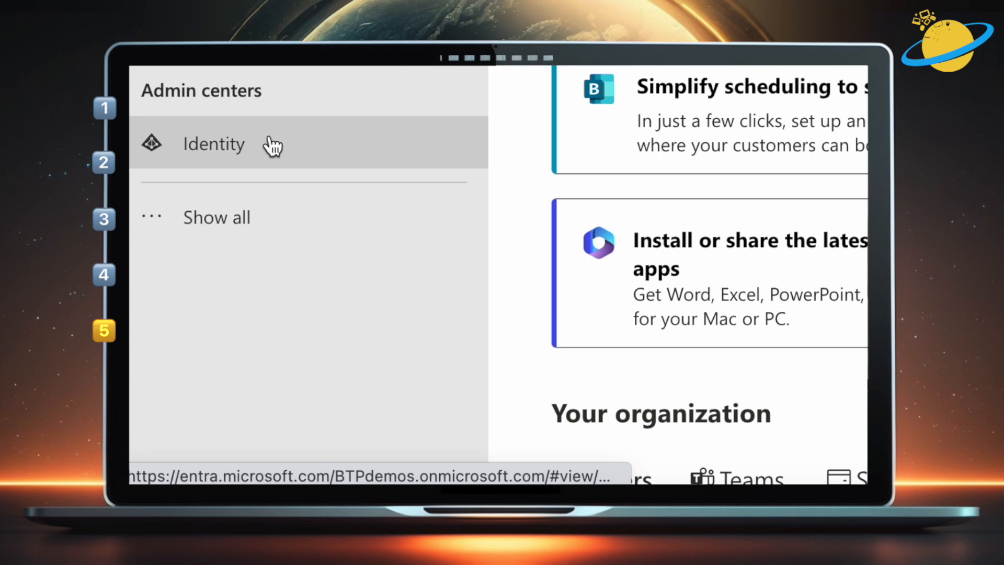
pyautogui.click(256, 218)
pyautogui.scroll(-1, 256, 222)
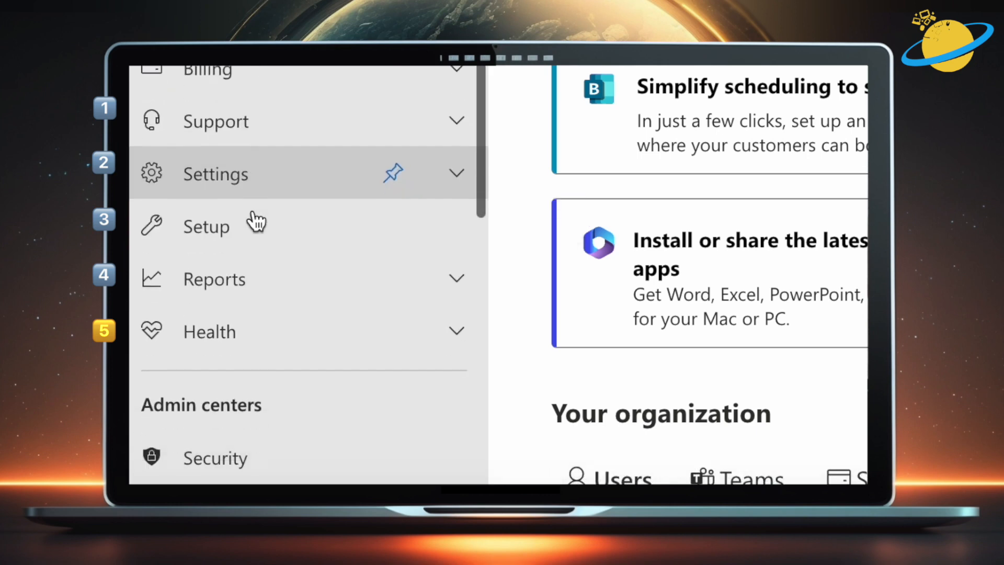
pyautogui.scroll(-5, 255, 220)
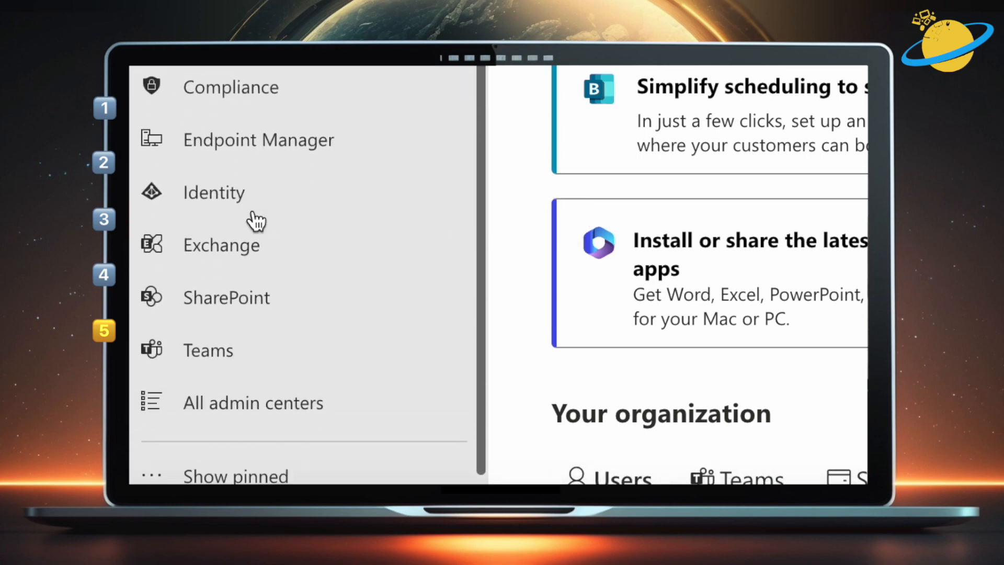
pyautogui.click(254, 186)
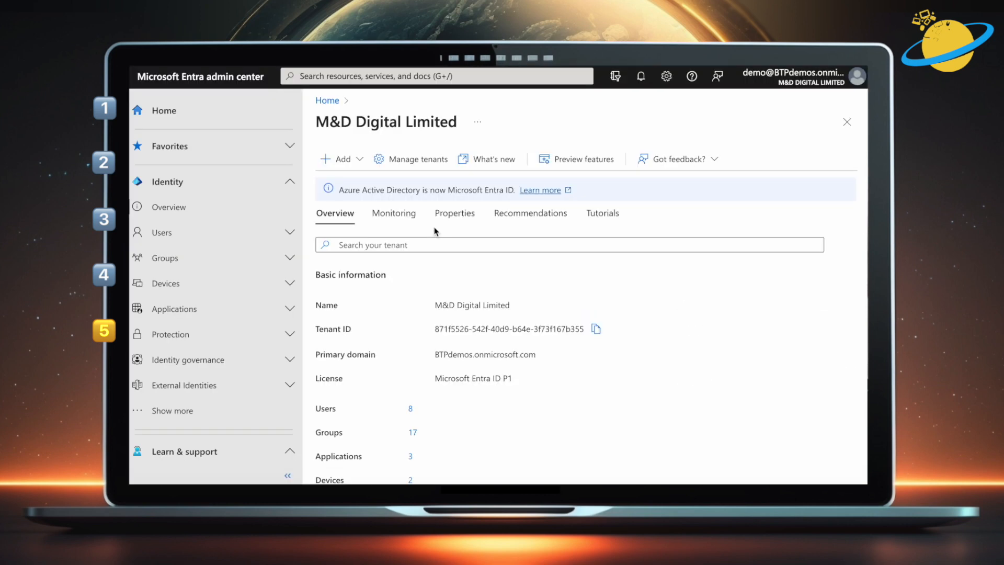
# - Start a new Conditional Access policy in the Protection area and name it MFA
pyautogui.click(213, 333)
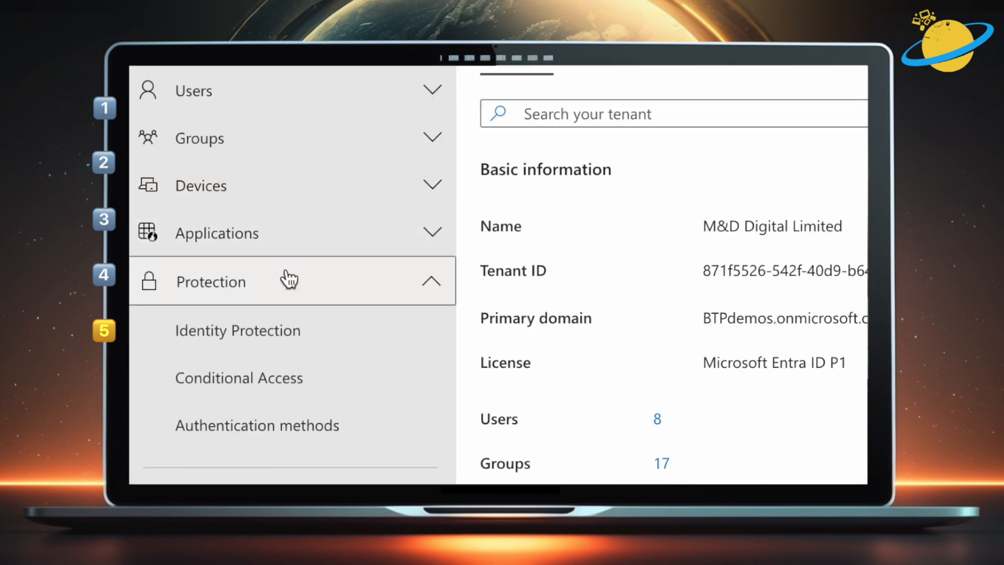
pyautogui.click(279, 378)
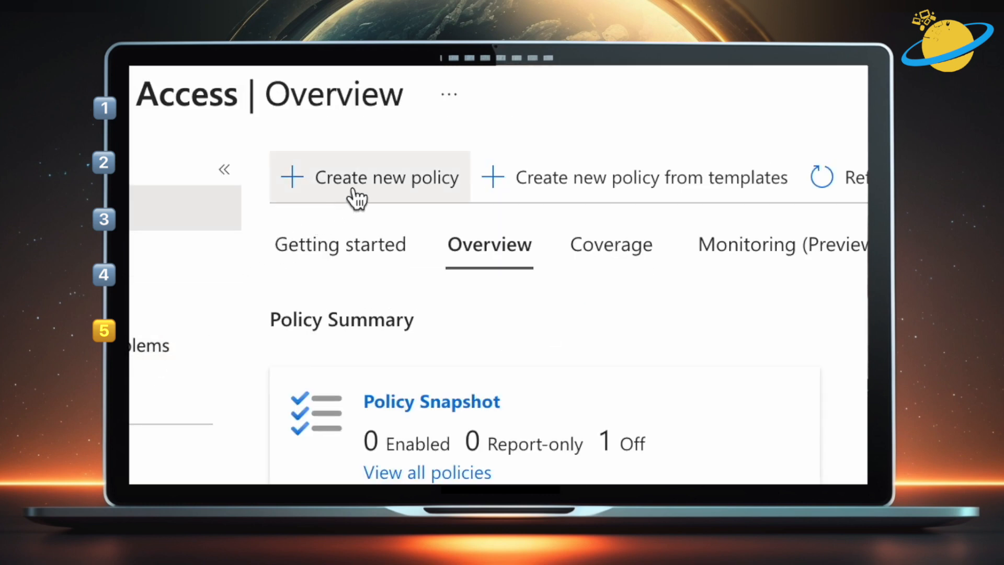
pyautogui.click(352, 191)
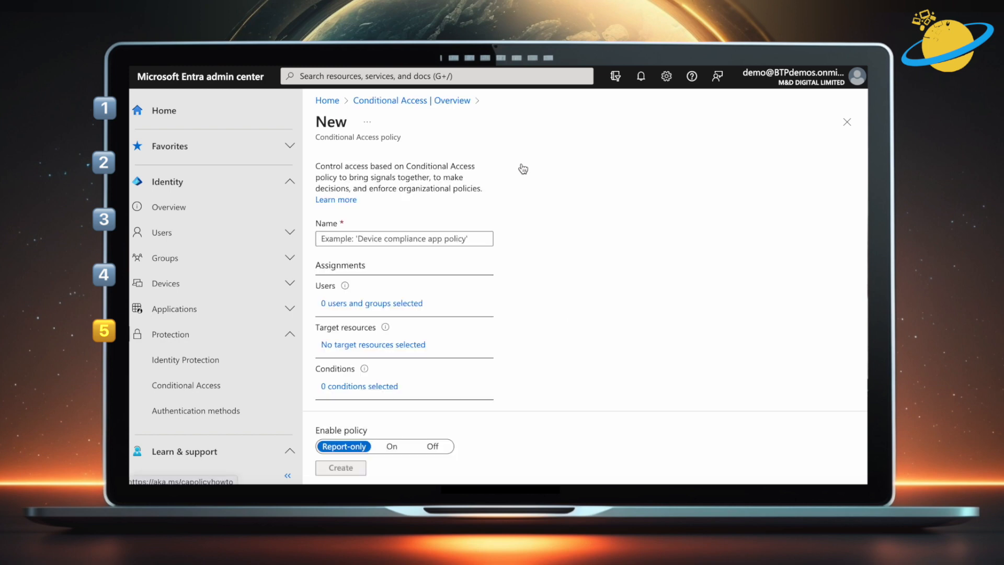
pyautogui.click(466, 238)
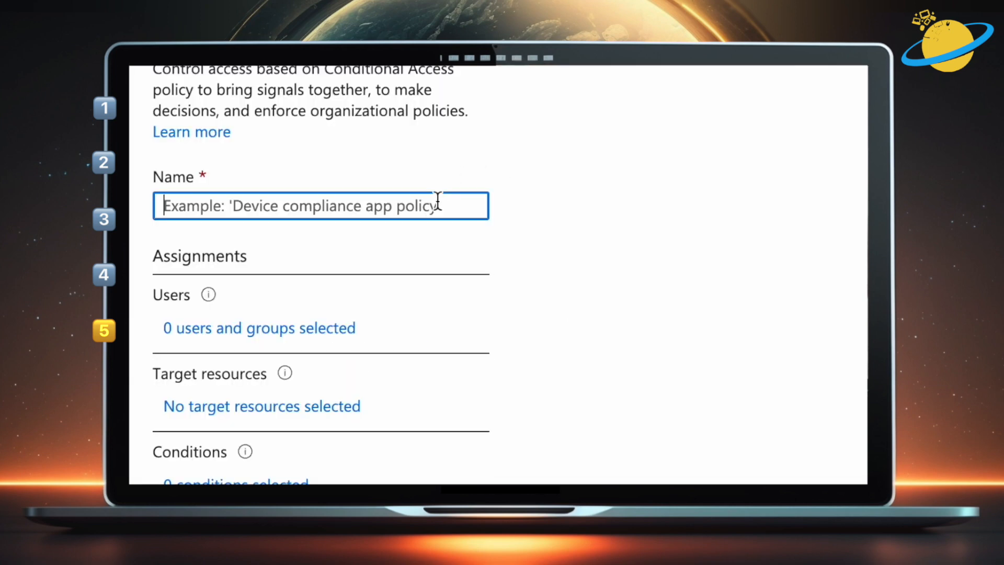
pyautogui.write('MFA')
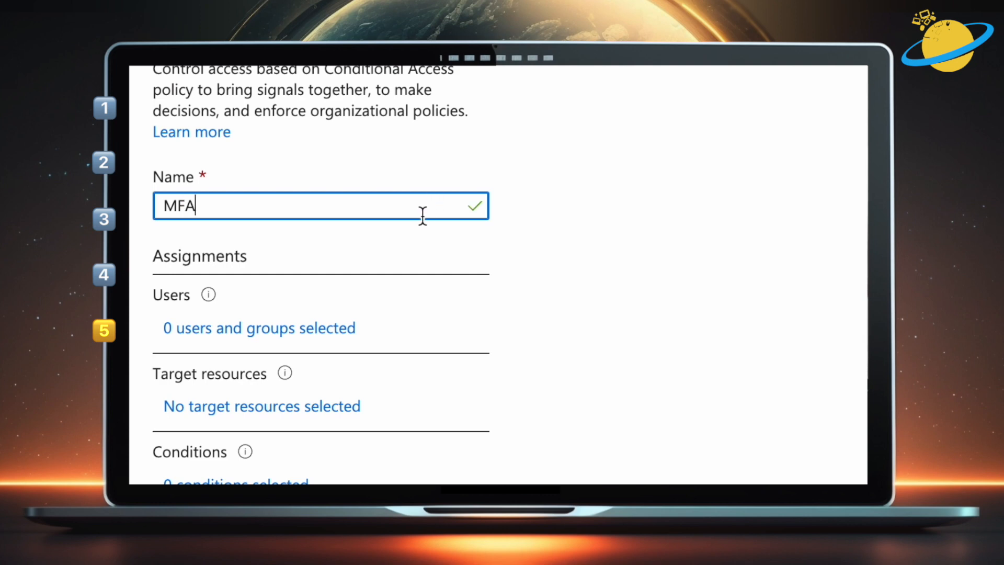
# - Assign the MFA policy to all users and set its target resources to all cloud apps
pyautogui.click(334, 329)
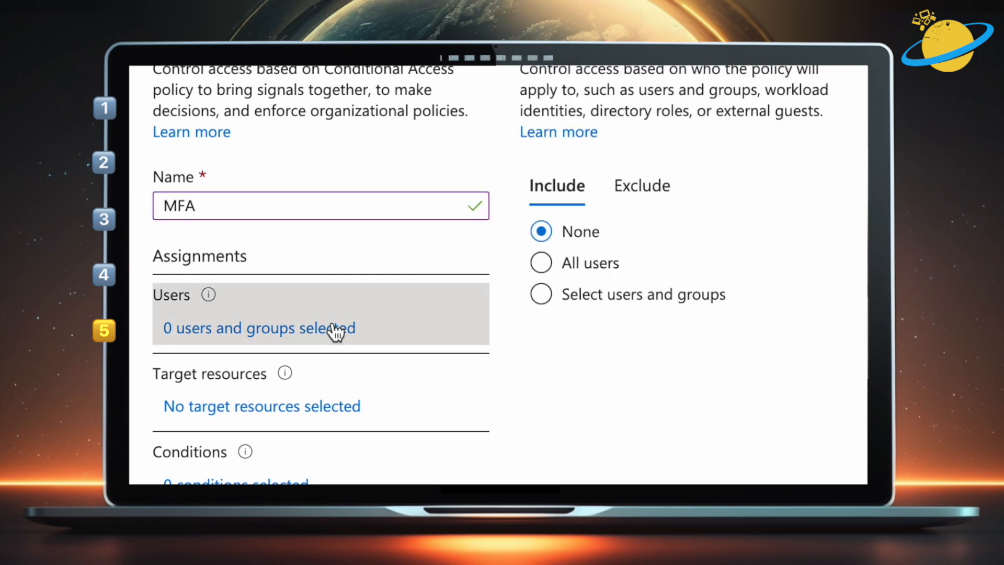
pyautogui.click(542, 263)
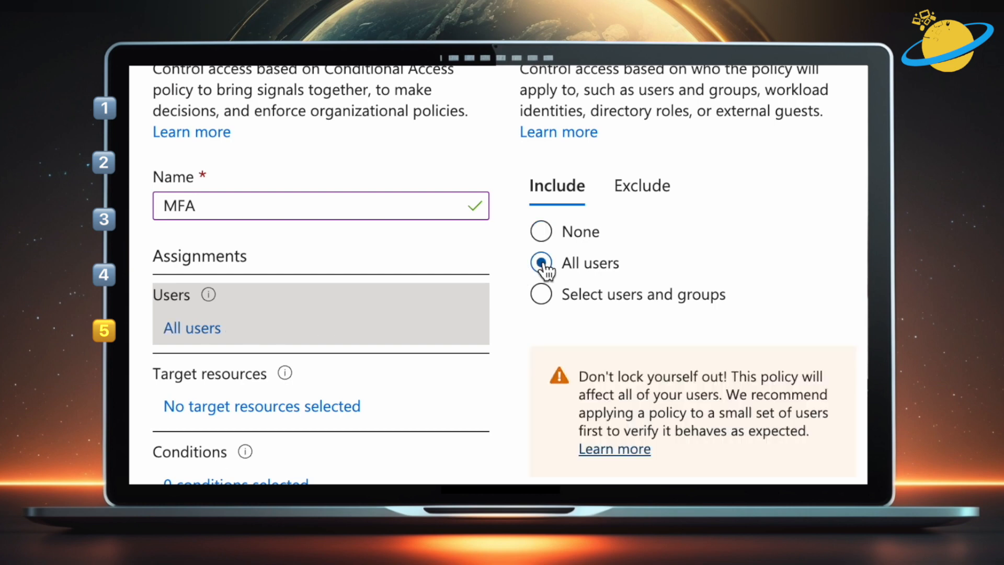
pyautogui.click(334, 413)
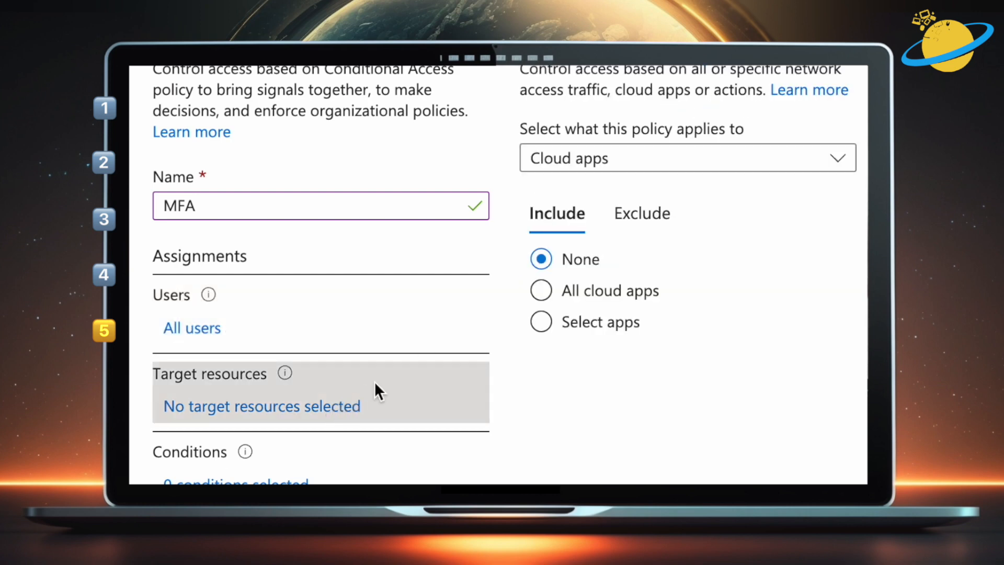
pyautogui.click(541, 291)
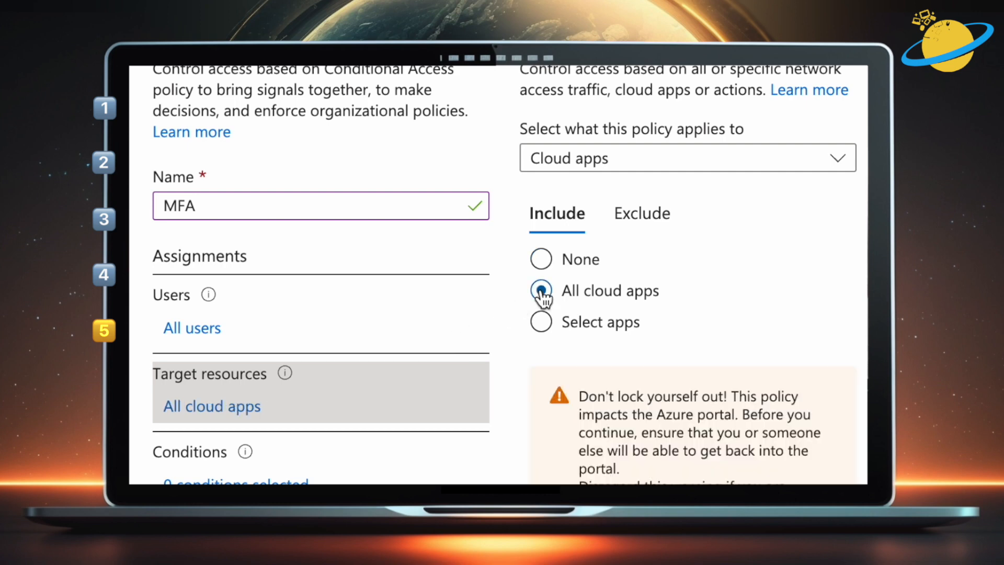
pyautogui.scroll(-1, 459, 346)
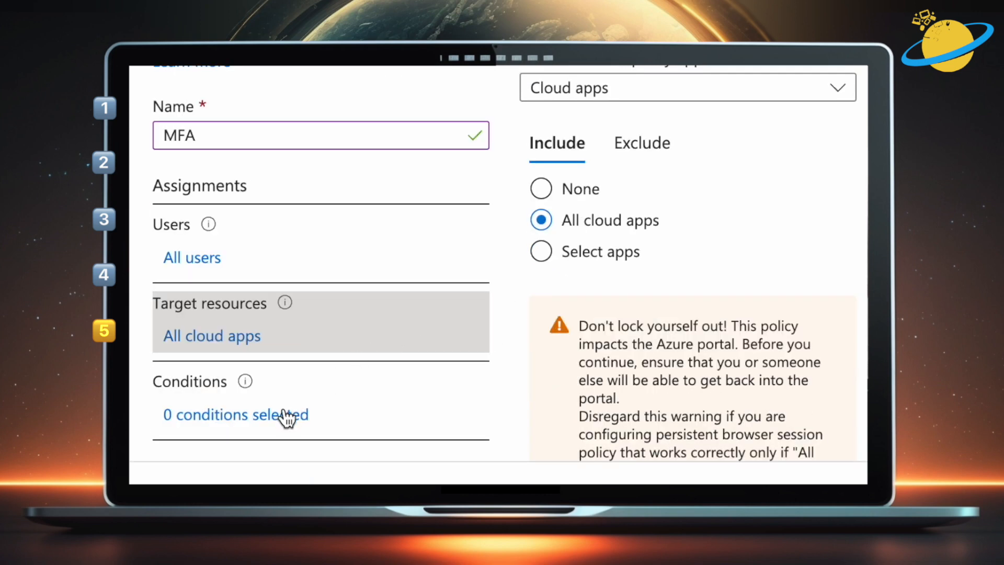
# - Review the MFA policy's available conditions and set its grant control to require multifactor authentication
pyautogui.click(286, 416)
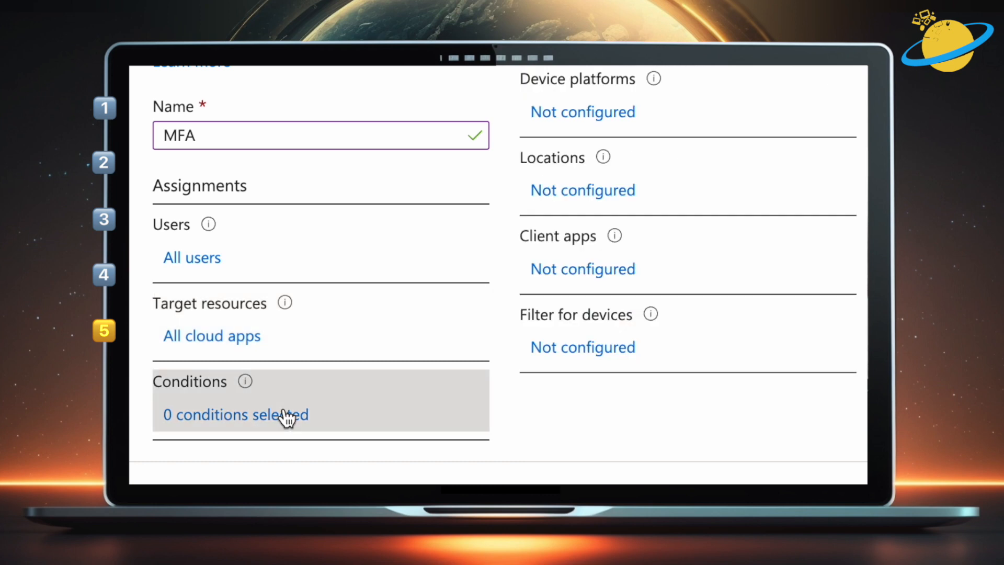
pyautogui.scroll(-3, 522, 401)
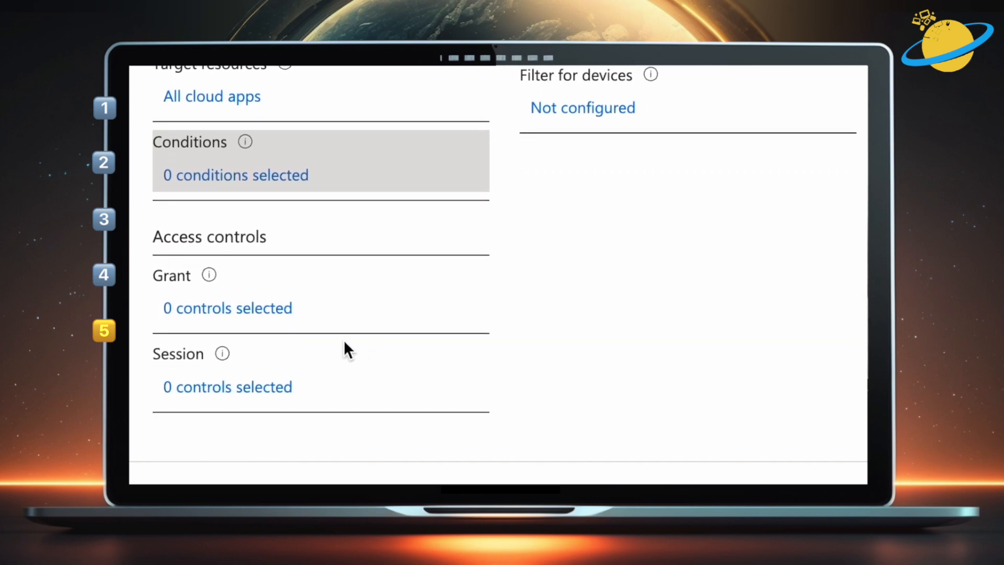
pyautogui.click(277, 313)
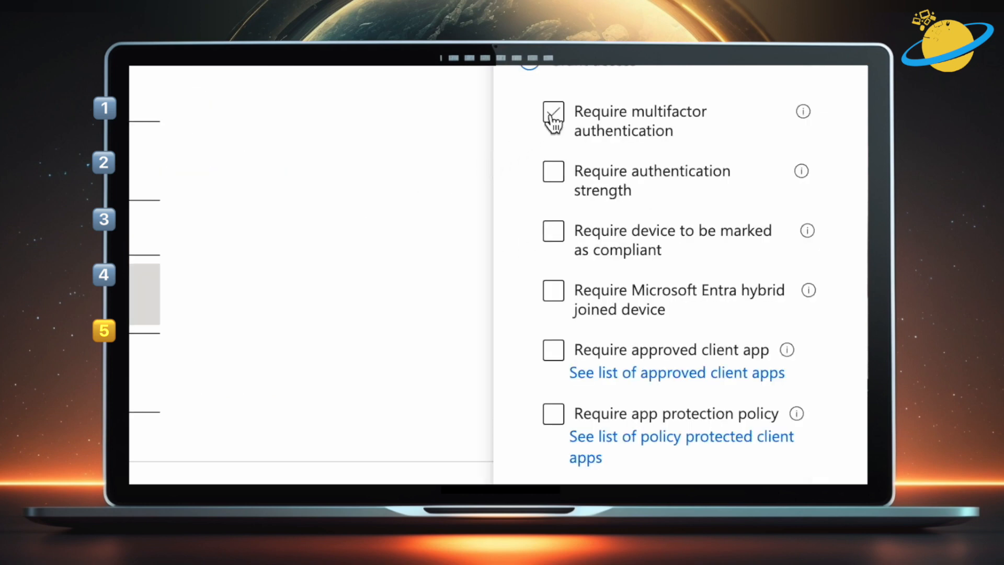
pyautogui.click(552, 117)
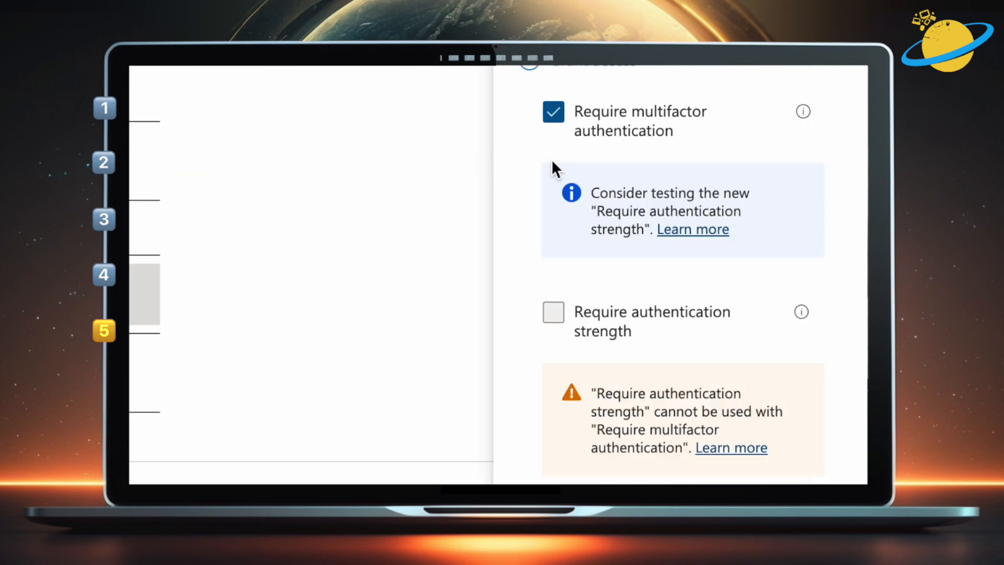
pyautogui.scroll(-3, 569, 397)
pyautogui.click(572, 458)
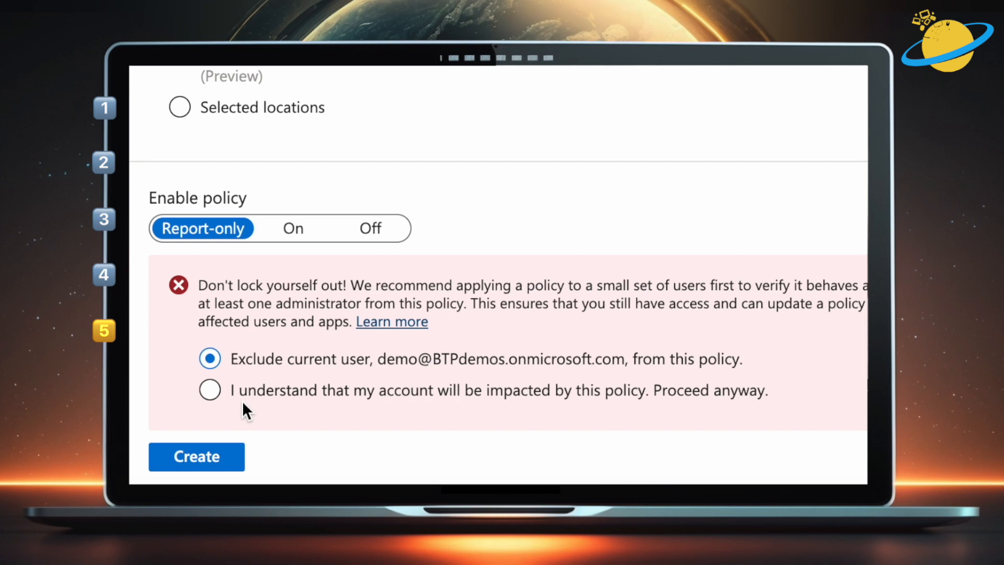
# - Set the MFA policy's enable state to On and create the policy with the current user excluded
pyautogui.click(297, 237)
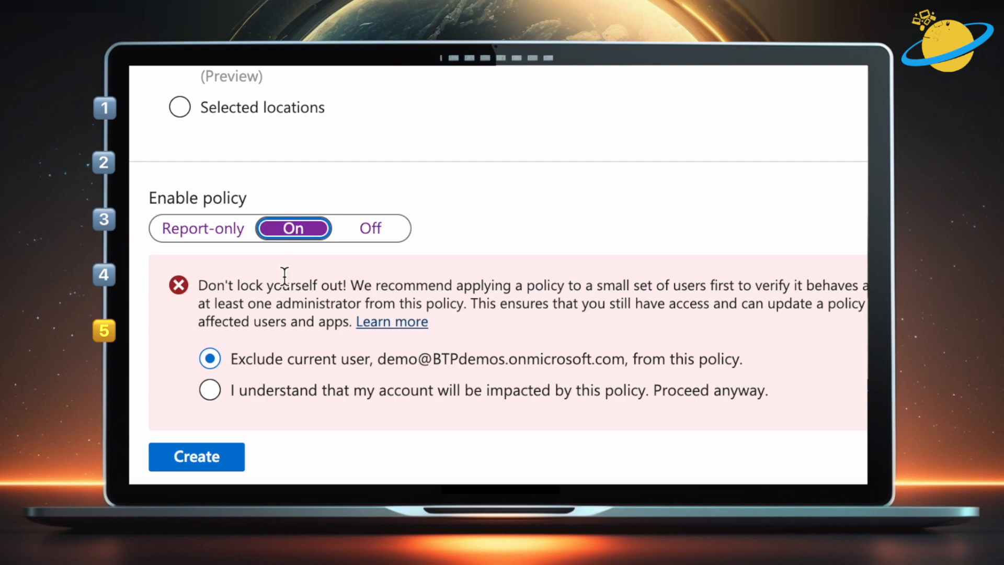
pyautogui.click(224, 465)
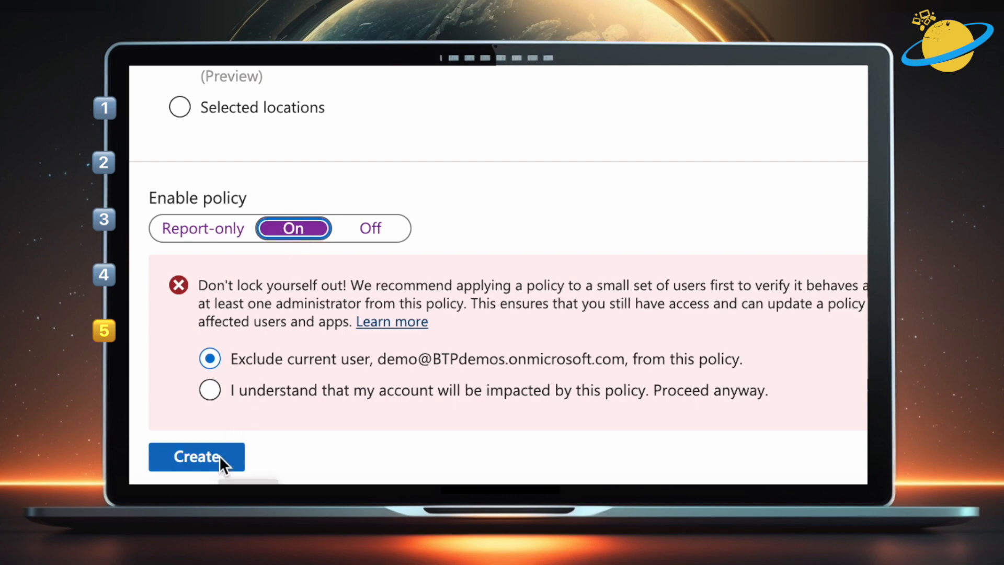